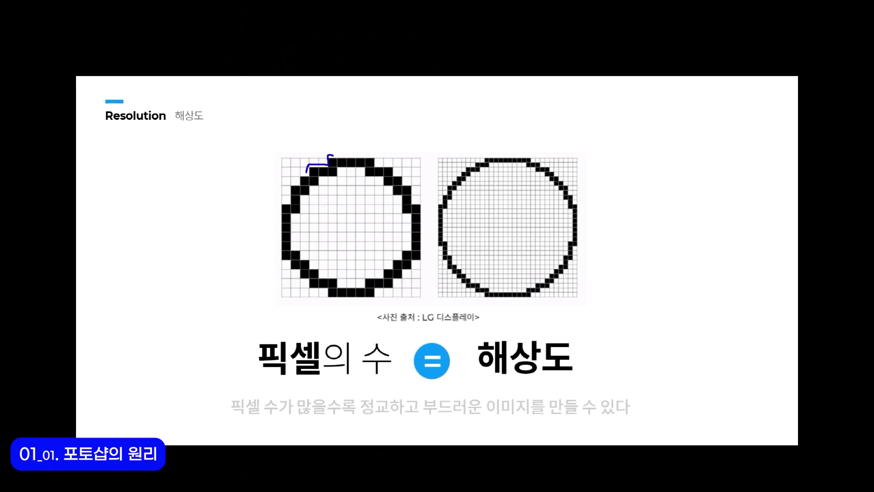
pyautogui.moveTo(307, 172); pyautogui.dragTo(291, 183)
pyautogui.press('g')
pyautogui.press('Escape')
pyautogui.press('Right')
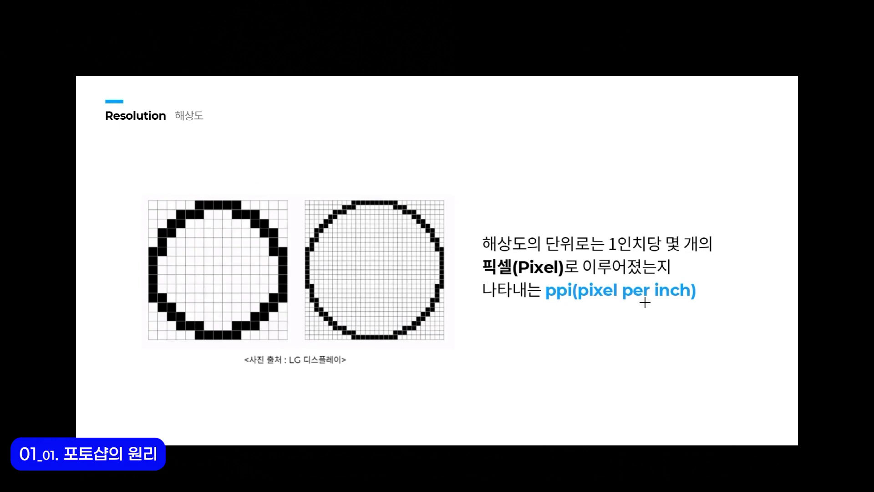
pyautogui.moveTo(655, 300); pyautogui.dragTo(692, 300)
pyautogui.moveTo(625, 304)
pyautogui.mouseDown()
pyautogui.moveTo(573, 285)
pyautogui.moveTo(630, 308)
pyautogui.mouseUp()
pyautogui.press('Escape')
pyautogui.moveTo(149, 198)
pyautogui.mouseDown()
pyautogui.moveTo(179, 179)
pyautogui.moveTo(215, 179)
pyautogui.moveTo(286, 200)
pyautogui.mouseUp()
pyautogui.moveTo(229, 149); pyautogui.dragTo(232, 172)
pyautogui.moveTo(236, 151)
pyautogui.mouseDown()
pyautogui.moveTo(237, 165)
pyautogui.moveTo(242, 147)
pyautogui.mouseUp()
pyautogui.moveTo(253, 143); pyautogui.dragTo(261, 174)
pyautogui.moveTo(262, 138)
pyautogui.mouseDown()
pyautogui.moveTo(270, 151)
pyautogui.moveTo(260, 174)
pyautogui.mouseUp()
pyautogui.moveTo(267, 164); pyautogui.dragTo(286, 180)
pyautogui.moveTo(288, 106); pyautogui.dragTo(285, 134)
pyautogui.moveTo(296, 98)
pyautogui.mouseDown()
pyautogui.moveTo(296, 124)
pyautogui.moveTo(309, 140)
pyautogui.moveTo(324, 110)
pyautogui.mouseUp()
pyautogui.moveTo(176, 360)
pyautogui.mouseDown()
pyautogui.moveTo(178, 394)
pyautogui.moveTo(214, 361)
pyautogui.mouseUp()
pyautogui.moveTo(222, 370)
pyautogui.mouseDown()
pyautogui.moveTo(223, 410)
pyautogui.moveTo(224, 386)
pyautogui.moveTo(244, 410)
pyautogui.moveTo(242, 385)
pyautogui.moveTo(266, 391)
pyautogui.mouseUp()
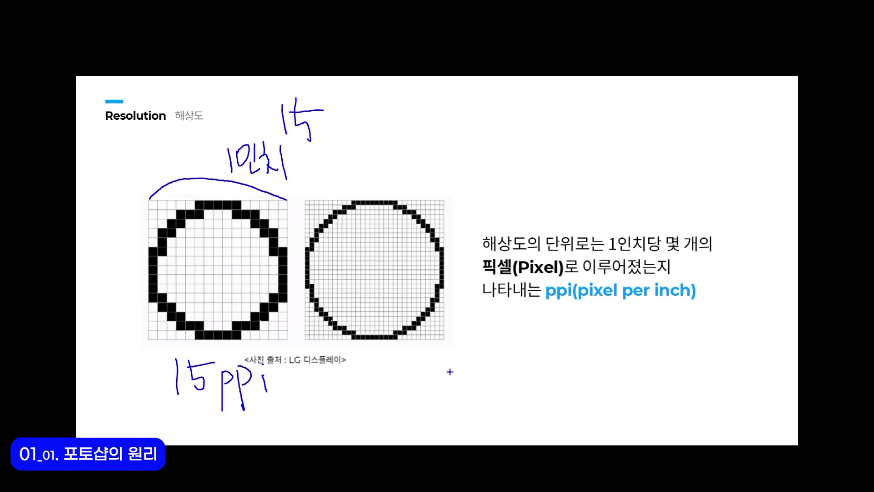
pyautogui.moveTo(312, 194)
pyautogui.mouseDown()
pyautogui.moveTo(366, 173)
pyautogui.moveTo(445, 207)
pyautogui.mouseUp()
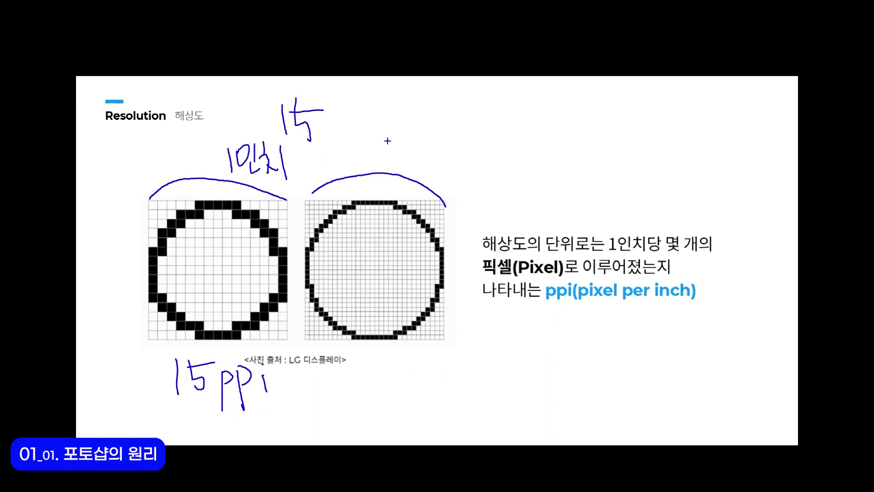
pyautogui.moveTo(388, 137); pyautogui.dragTo(387, 167)
pyautogui.moveTo(396, 144); pyautogui.dragTo(422, 175)
pyautogui.moveTo(428, 132); pyautogui.dragTo(443, 173)
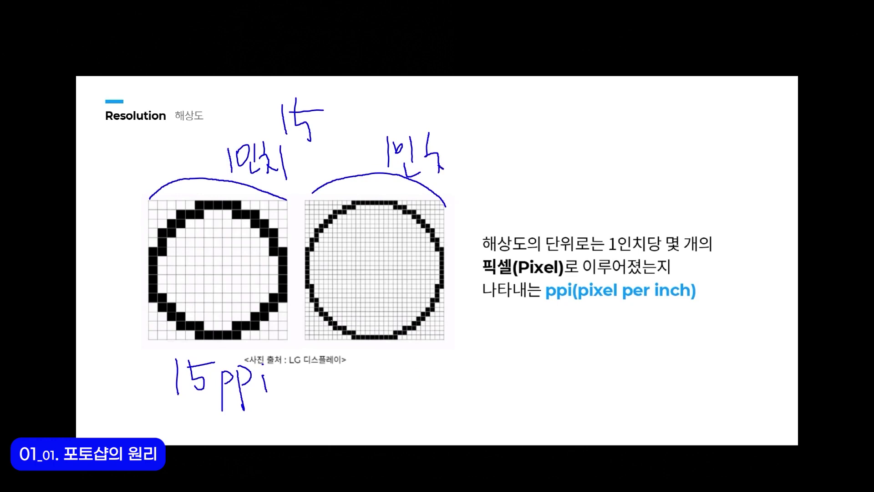
pyautogui.moveTo(456, 133); pyautogui.dragTo(457, 185)
pyautogui.moveTo(513, 112); pyautogui.dragTo(509, 173)
pyautogui.moveTo(530, 130)
pyautogui.mouseDown()
pyautogui.moveTo(542, 148)
pyautogui.moveTo(532, 129)
pyautogui.mouseUp()
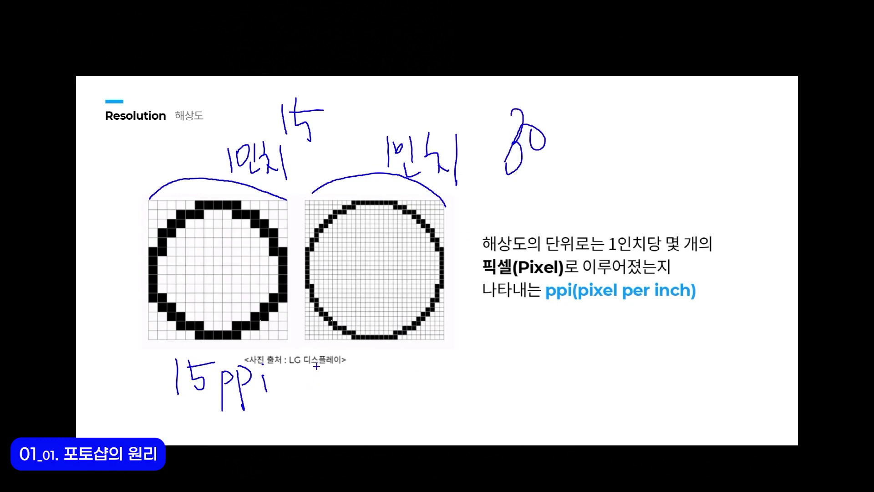
pyautogui.moveTo(339, 370); pyautogui.dragTo(341, 401)
pyautogui.moveTo(373, 367); pyautogui.dragTo(370, 368)
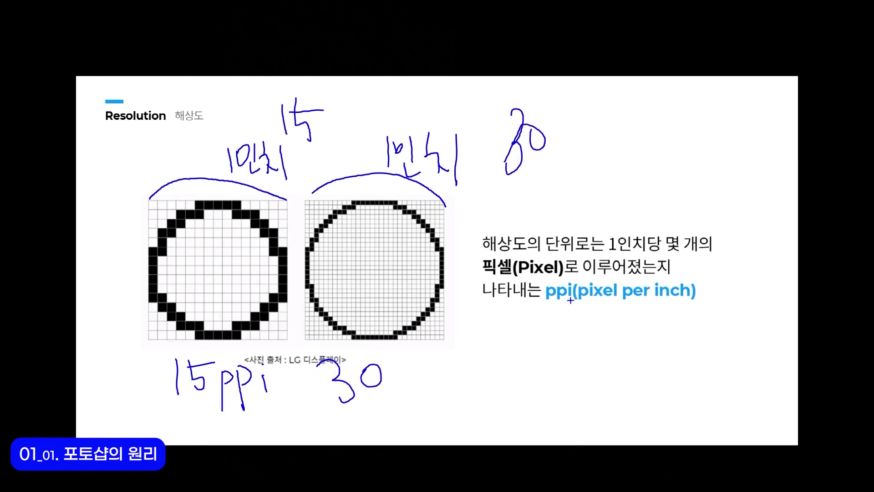
pyautogui.moveTo(559, 300); pyautogui.dragTo(546, 300)
pyautogui.moveTo(331, 418); pyautogui.dragTo(487, 388)
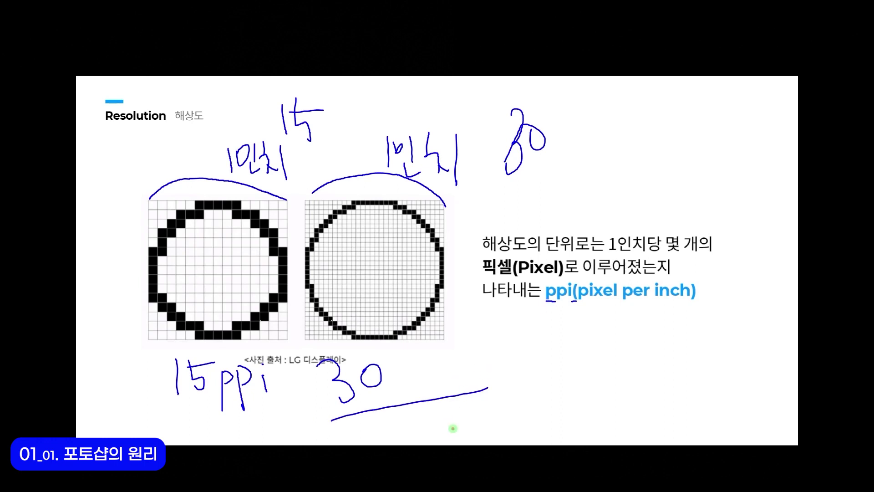
pyautogui.press('e')
pyautogui.press('Right')
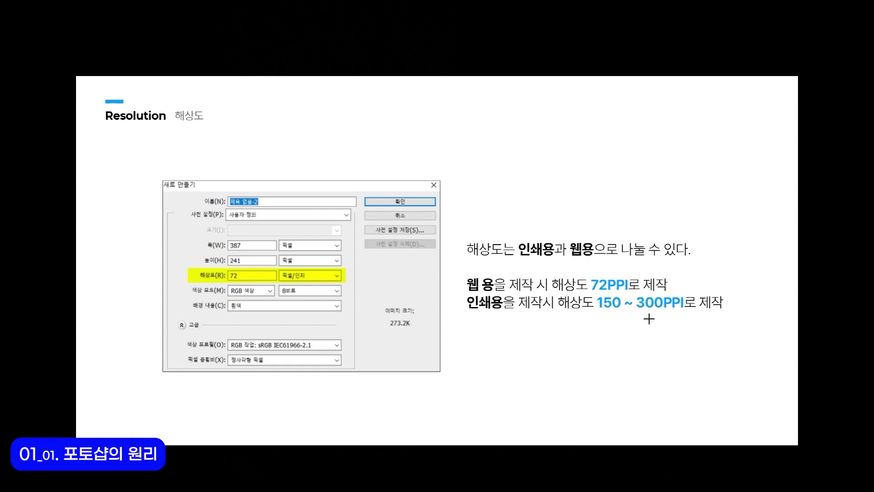
pyautogui.moveTo(638, 314)
pyautogui.mouseDown()
pyautogui.moveTo(688, 313)
pyautogui.moveTo(595, 309)
pyautogui.moveTo(625, 306)
pyautogui.mouseUp()
pyautogui.moveTo(595, 318)
pyautogui.mouseDown()
pyautogui.moveTo(597, 328)
pyautogui.moveTo(614, 326)
pyautogui.mouseUp()
pyautogui.moveTo(628, 286); pyautogui.dragTo(594, 320)
pyautogui.moveTo(598, 286); pyautogui.dragTo(628, 317)
pyautogui.moveTo(699, 313)
pyautogui.mouseDown()
pyautogui.moveTo(651, 322)
pyautogui.moveTo(696, 315)
pyautogui.mouseUp()
pyautogui.press('Escape')
pyautogui.press('Right')
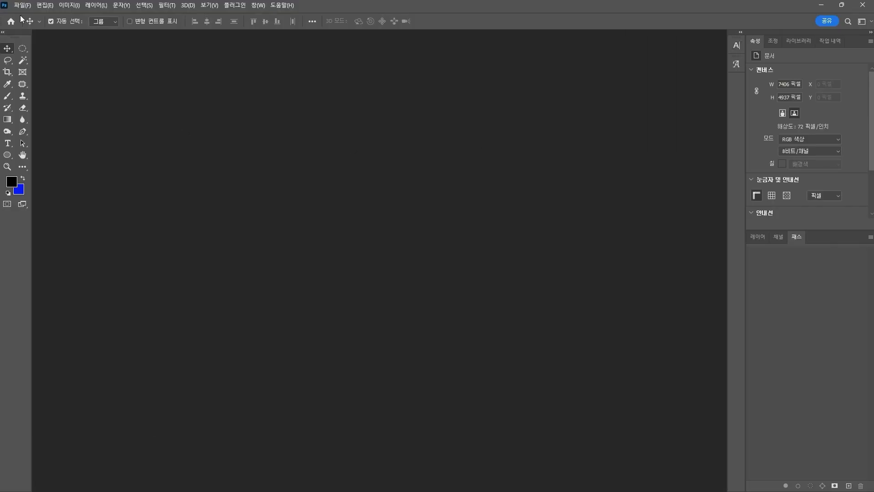
# Start a new document of 1920 × 1080 with pixels as the unit and a resolution of 72 pixels per inch
pyautogui.click(20, 5)
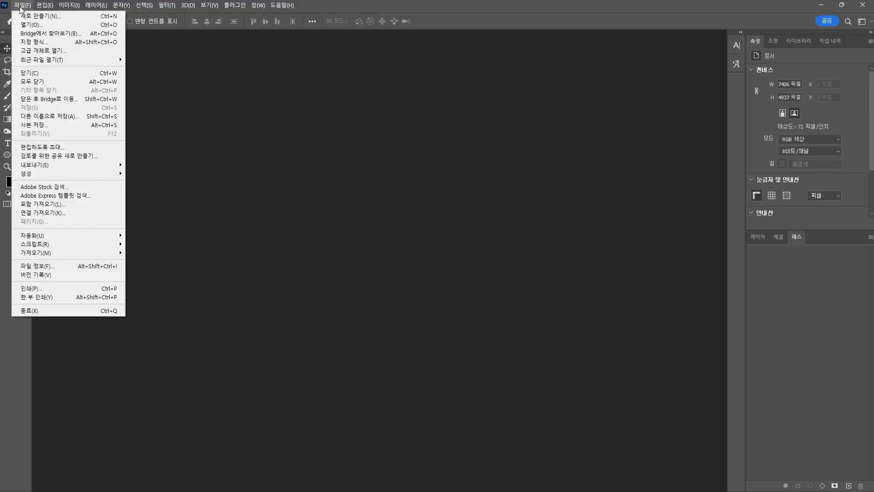
pyautogui.click(24, 17)
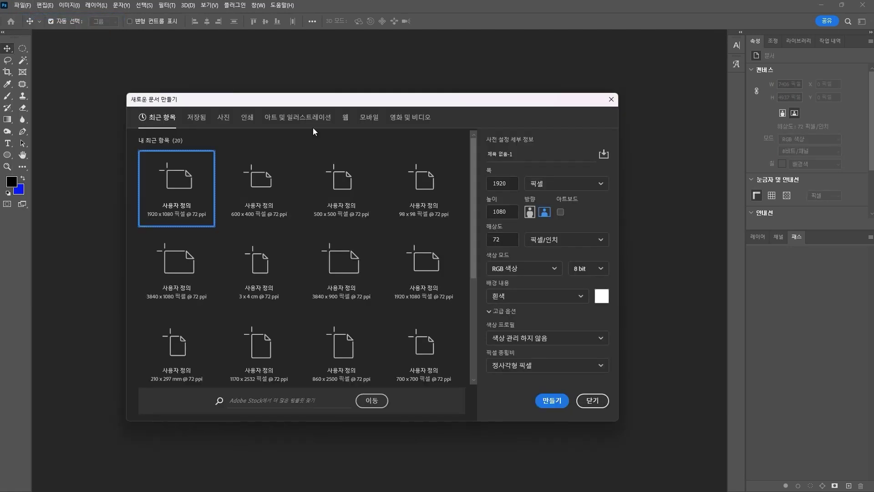
pyautogui.moveTo(494, 187); pyautogui.dragTo(512, 184)
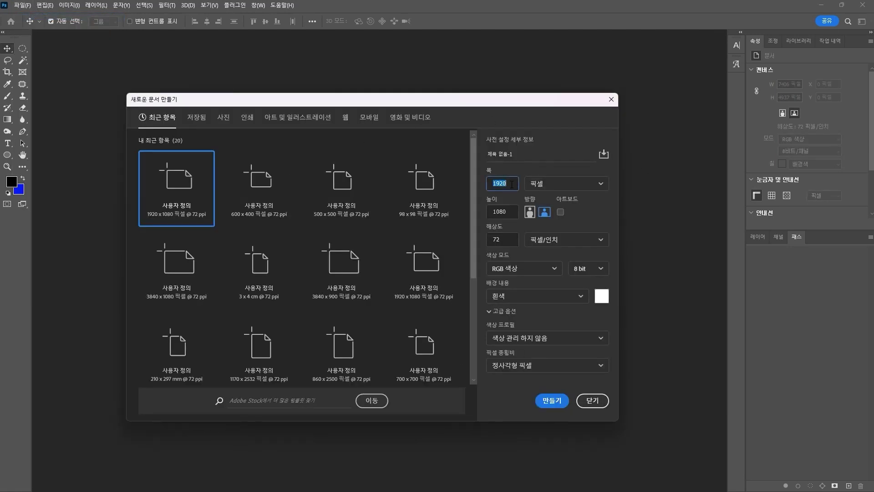
pyautogui.click(554, 186)
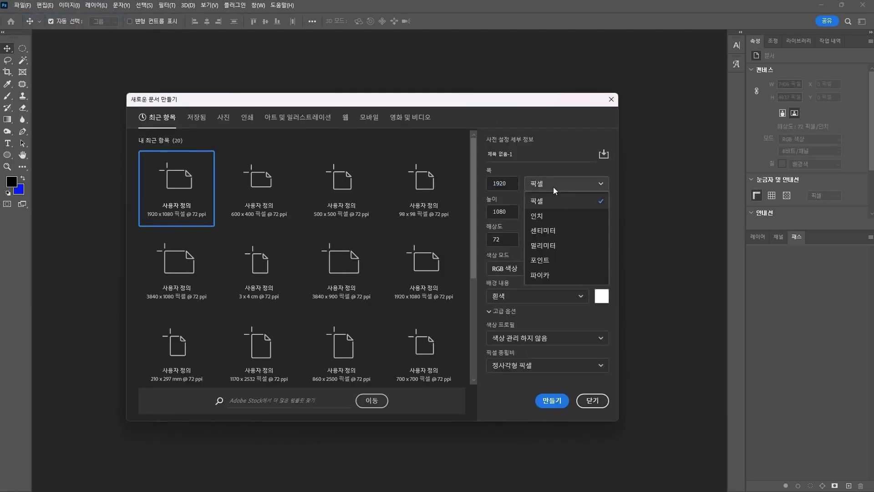
pyautogui.click(549, 205)
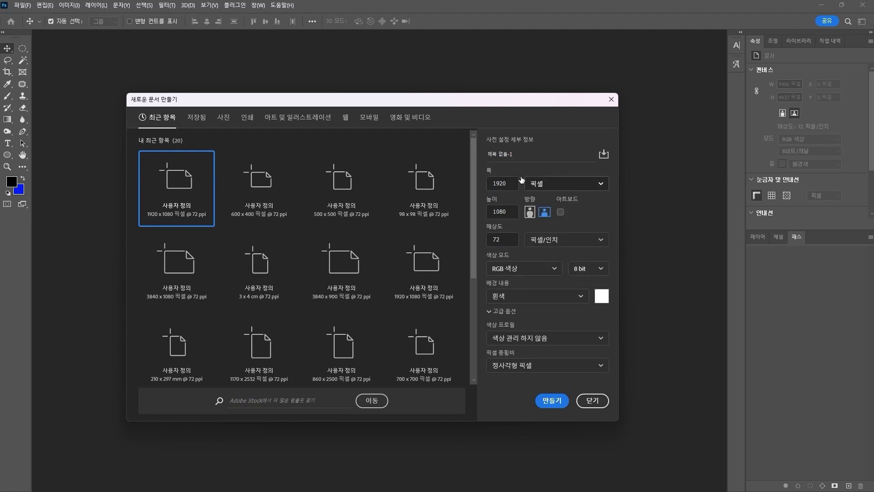
pyautogui.click(505, 240)
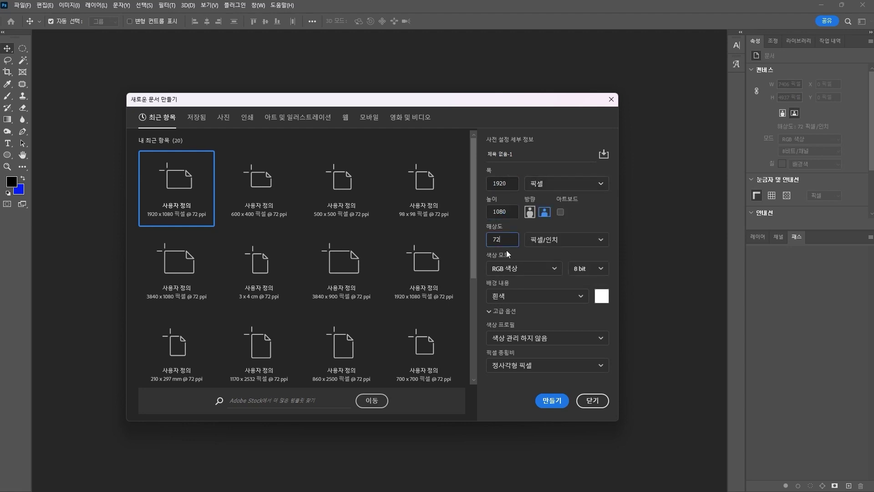
# Set the background contents to the custom light blue 6f83ff and create the document
pyautogui.click(501, 295)
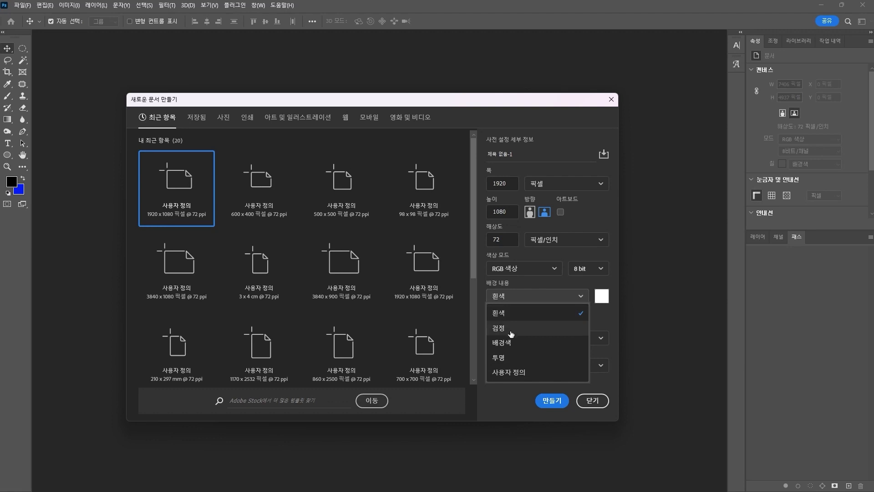
pyautogui.press('ctrl')
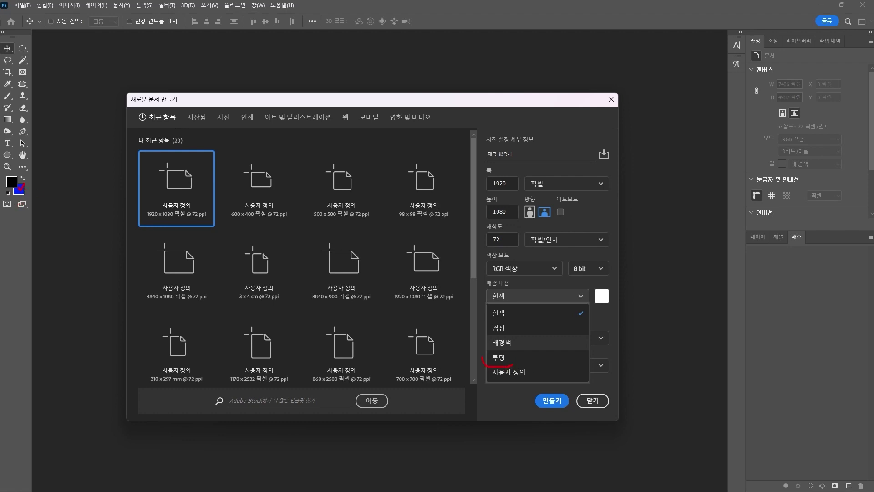
pyautogui.press('Escape')
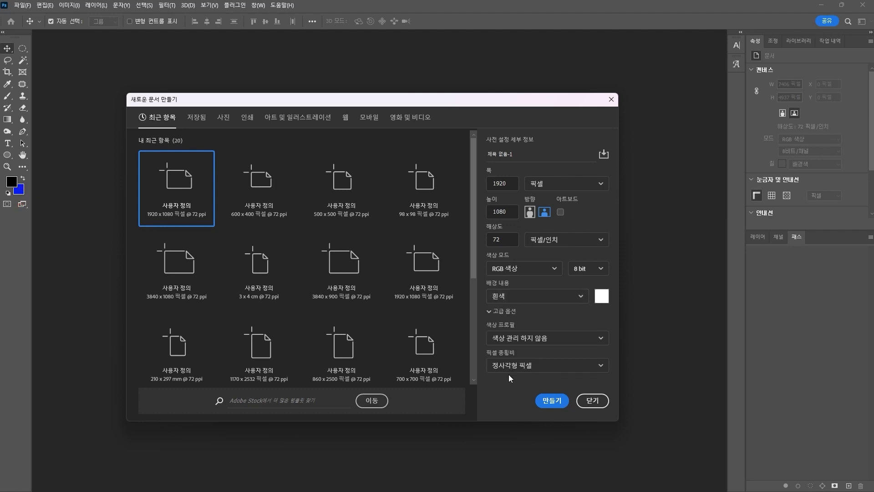
pyautogui.click(509, 292)
pyautogui.click(518, 297)
pyautogui.click(521, 301)
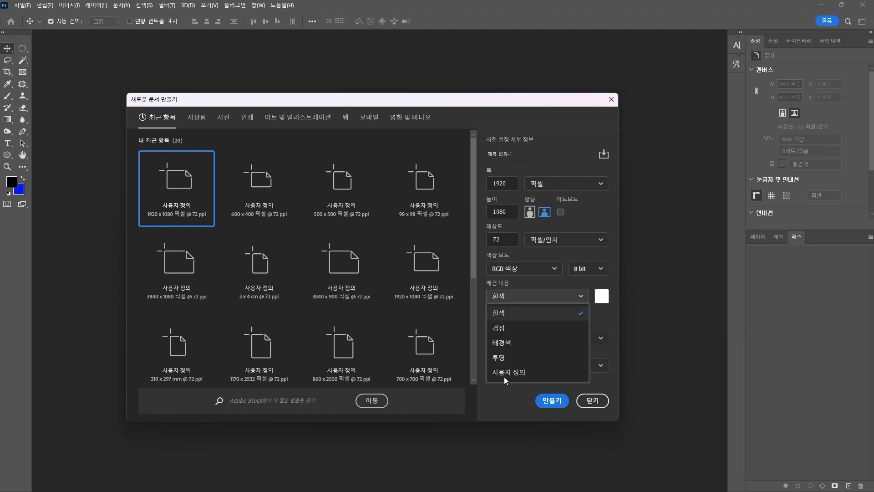
pyautogui.click(504, 376)
pyautogui.click(291, 104)
pyautogui.click(417, 100)
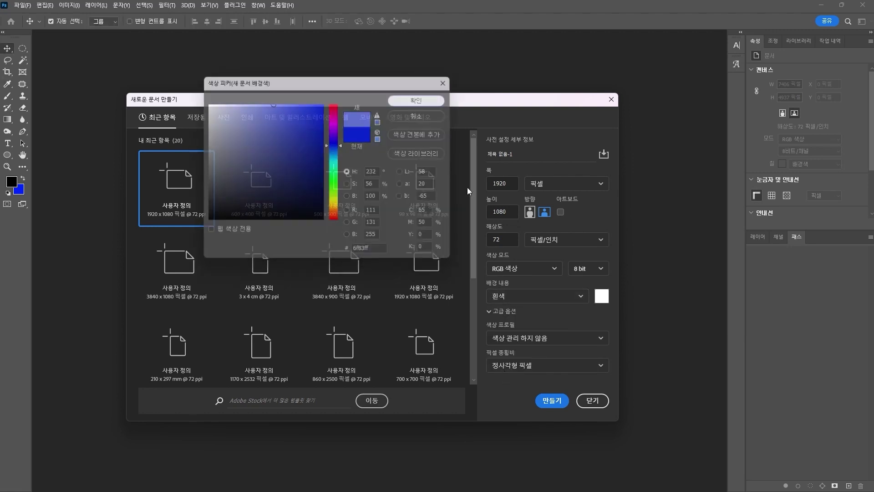
pyautogui.click(551, 406)
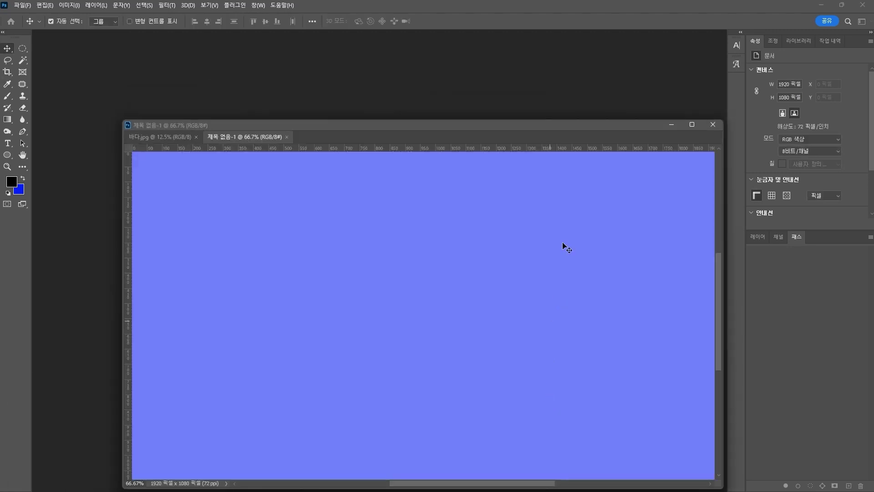
pyautogui.moveTo(282, 39); pyautogui.dragTo(239, 44)
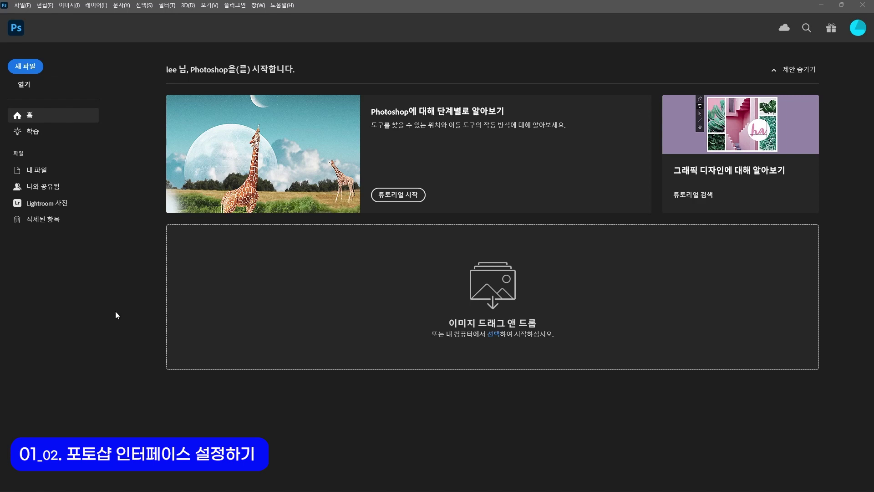
# Create a new 500 × 500 pixel document at 72 pixels per inch with a white background
pyautogui.click(21, 5)
pyautogui.click(31, 15)
pyautogui.click(507, 184)
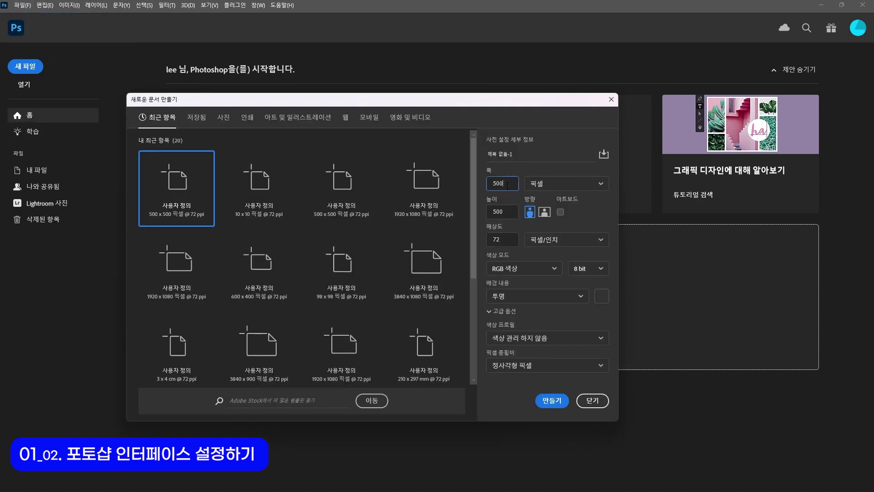
pyautogui.moveTo(507, 185); pyautogui.dragTo(467, 186)
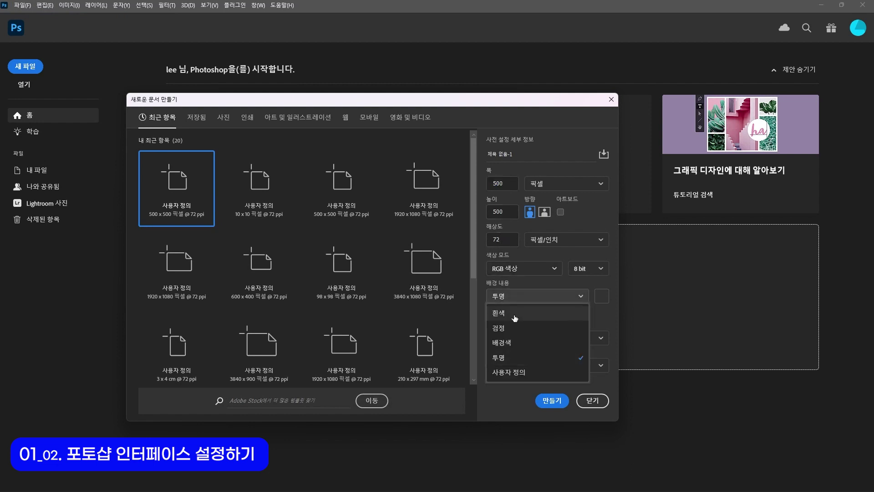
pyautogui.click(513, 313)
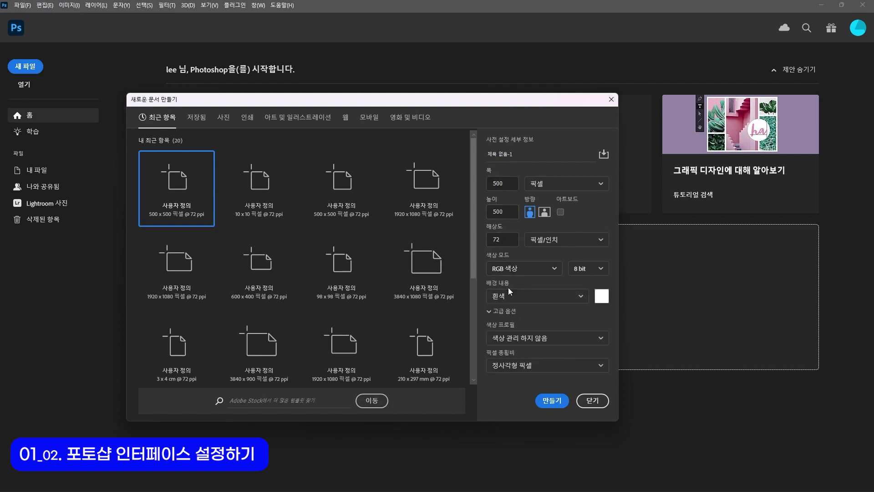
pyautogui.click(559, 401)
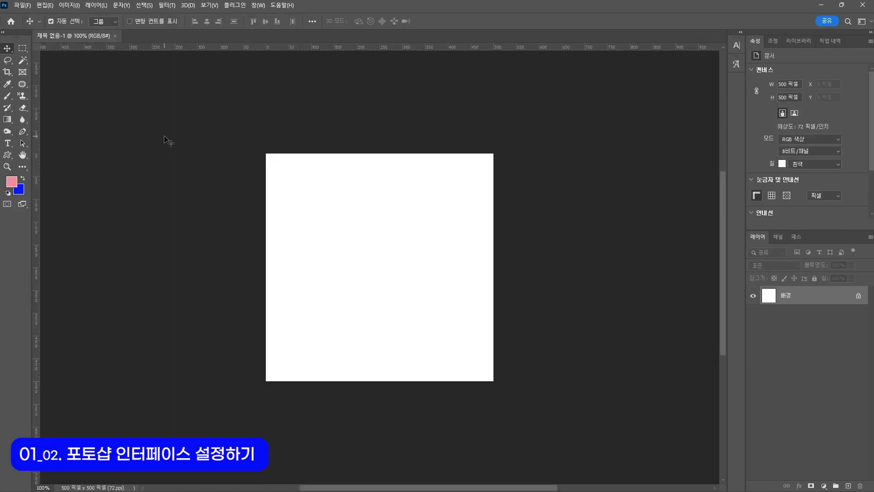
# Activate the selection, retouching, brush, pen, type, shape and zoom tools in turn to compare their options, ending with the Rectangular Marquee
pyautogui.click(50, 21)
pyautogui.click(22, 49)
pyautogui.click(7, 61)
pyautogui.click(22, 61)
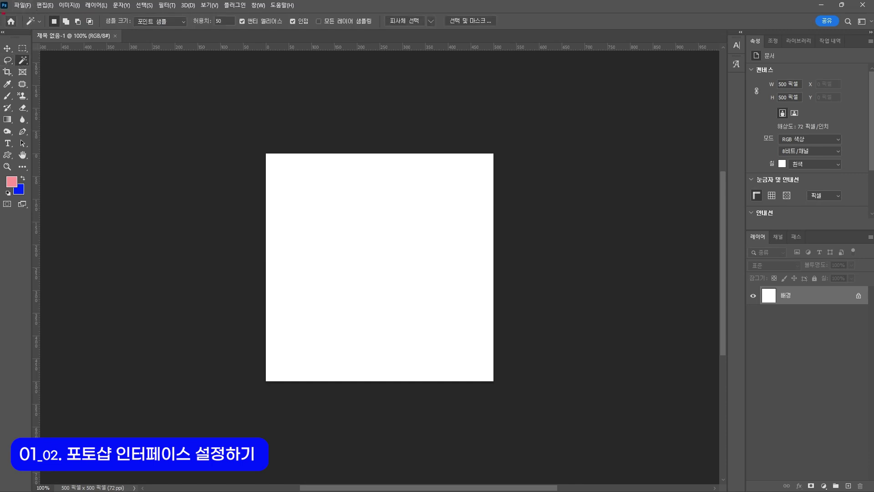
pyautogui.click(26, 48)
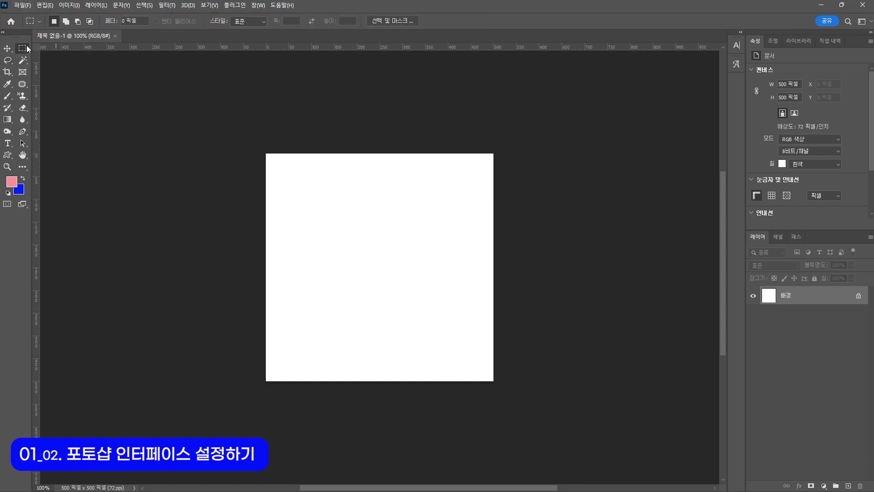
pyautogui.click(22, 84)
pyautogui.click(7, 95)
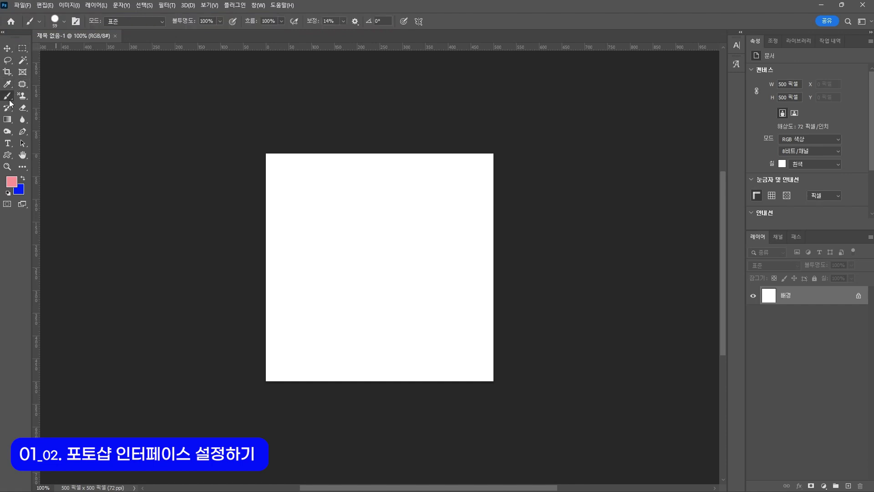
pyautogui.click(25, 107)
pyautogui.click(24, 130)
pyautogui.click(22, 144)
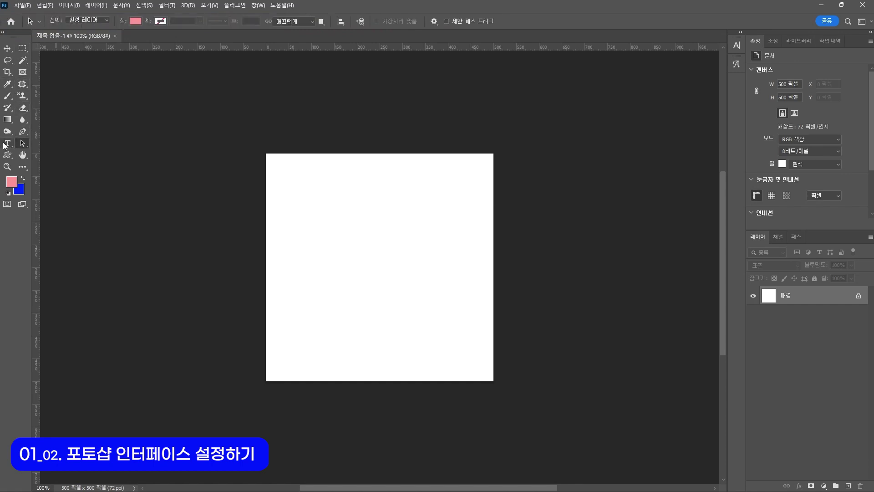
pyautogui.click(4, 145)
pyautogui.click(5, 156)
pyautogui.click(24, 157)
pyautogui.click(22, 144)
pyautogui.click(6, 167)
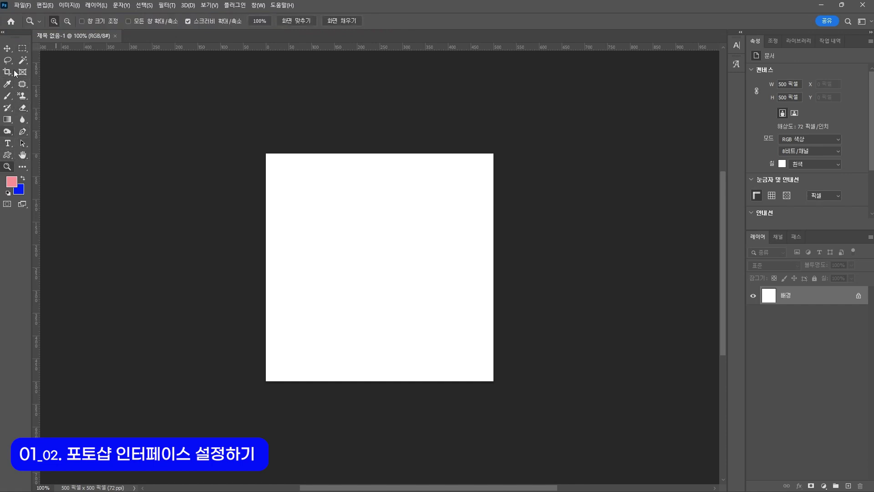
pyautogui.click(7, 59)
pyautogui.click(21, 47)
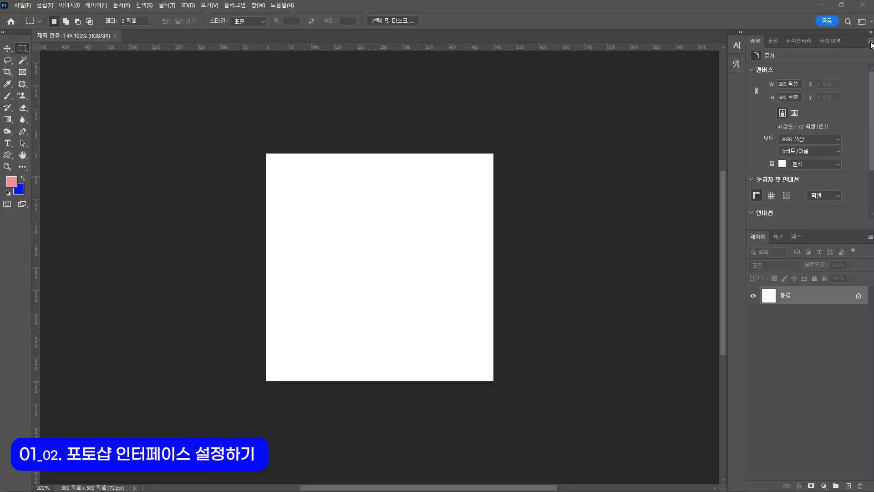
# Close the tab group containing Properties, Adjustments, Libraries and History, and the group containing Layers, Channels and Paths
pyautogui.click(868, 73)
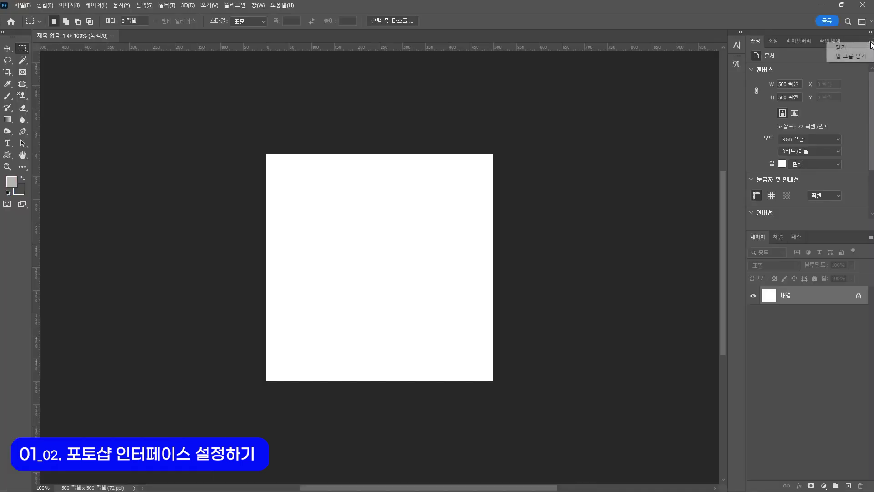
pyautogui.click(852, 56)
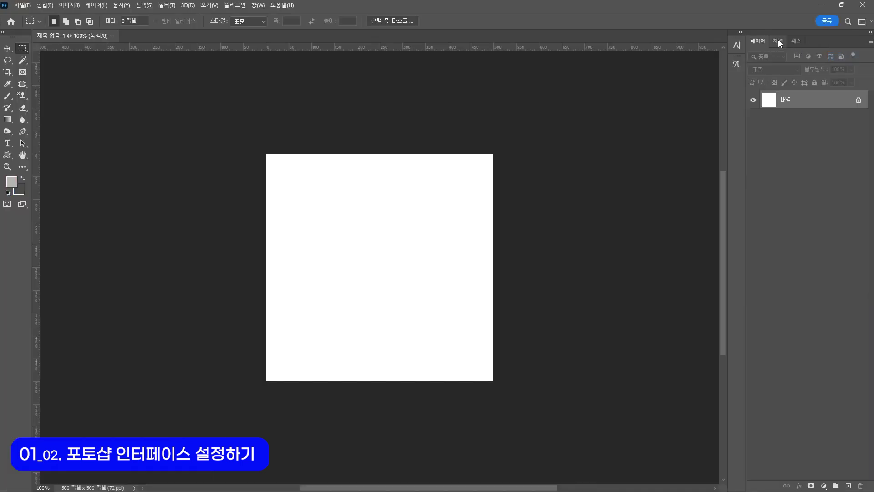
pyautogui.click(778, 41)
pyautogui.click(758, 41)
pyautogui.click(871, 41)
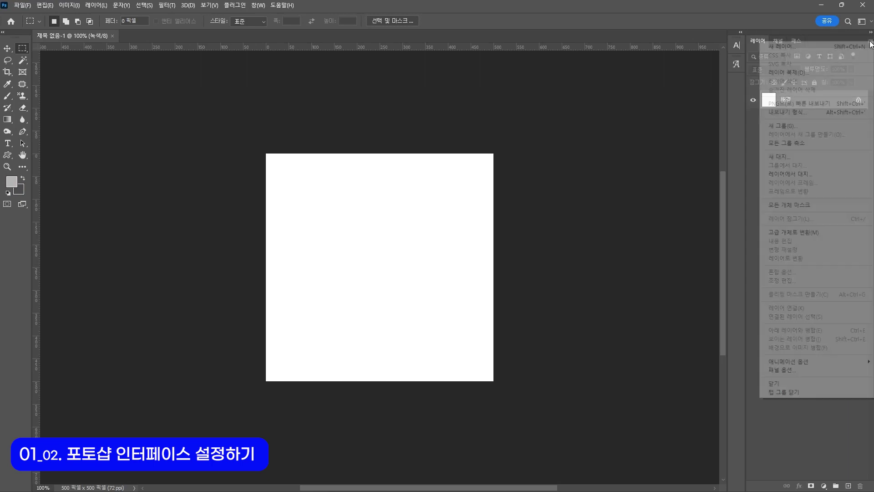
pyautogui.click(770, 392)
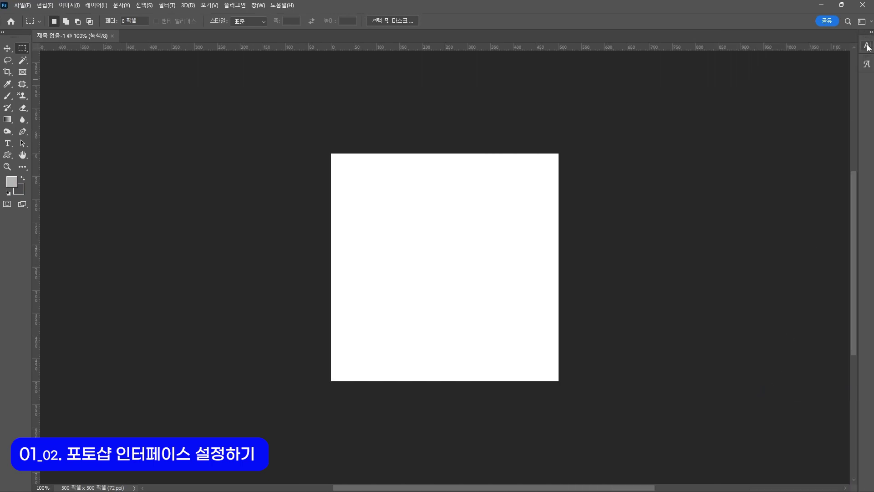
# Close the collapsed Character panel group and the collapsed Glyphs panel so the panel dock is empty
pyautogui.click(867, 46)
pyautogui.click(857, 44)
pyautogui.click(822, 251)
pyautogui.click(866, 47)
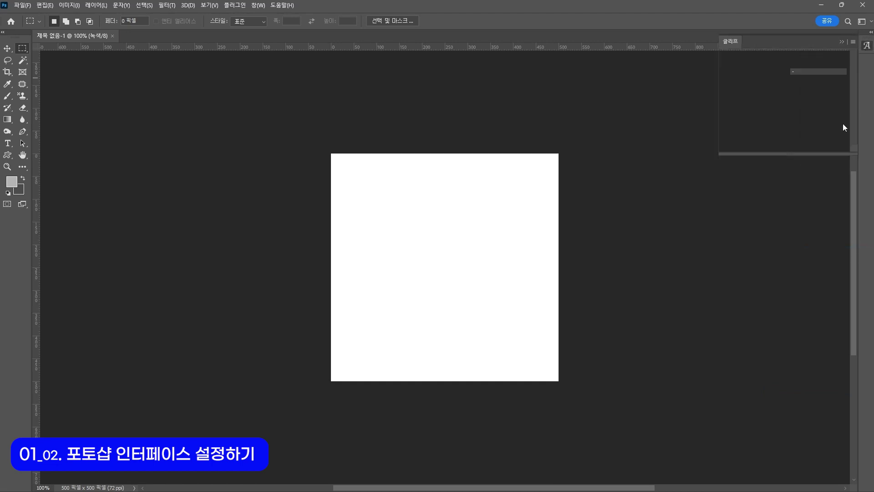
pyautogui.click(853, 42)
pyautogui.click(804, 92)
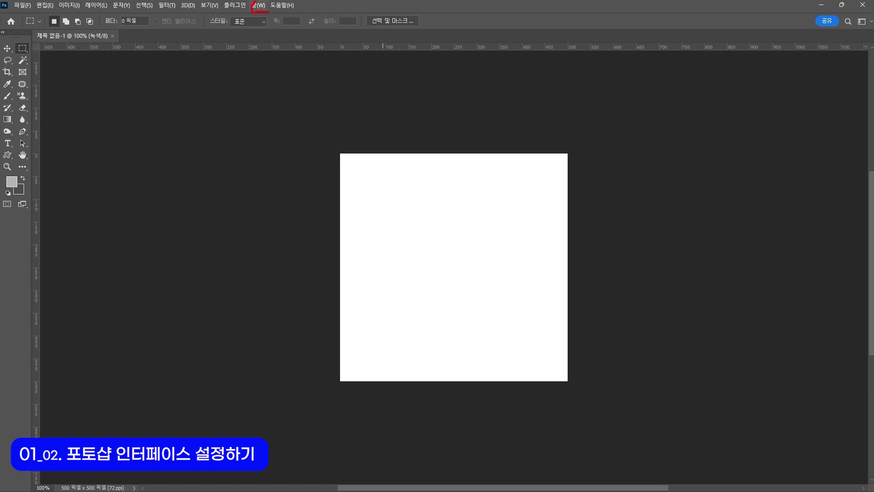
# Show the Layers panel again together with its Channels and Paths group
pyautogui.moveTo(267, 9); pyautogui.dragTo(279, 11)
pyautogui.click(254, 9)
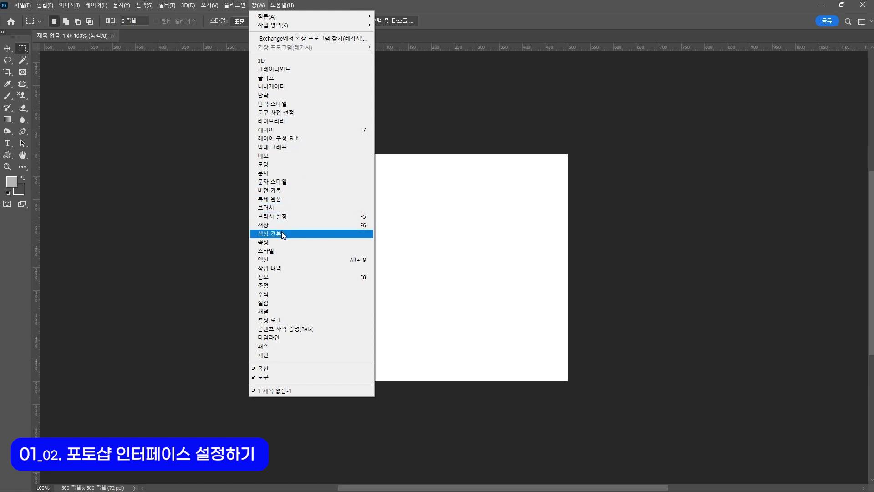
pyautogui.click(285, 132)
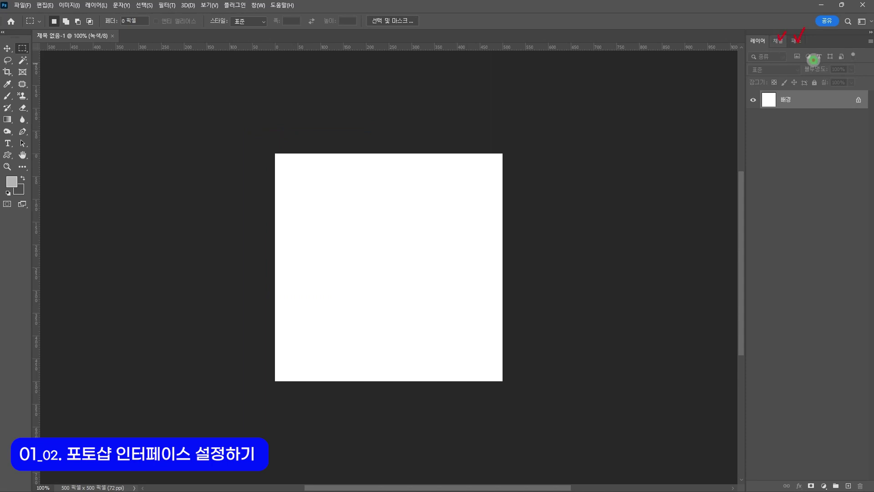
# Show the History panel again and make it the first tab of its group
pyautogui.click(258, 6)
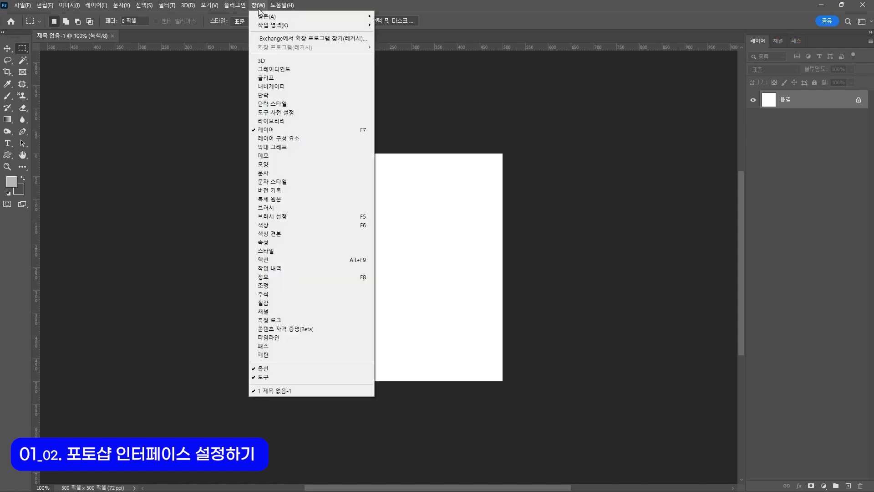
pyautogui.click(291, 270)
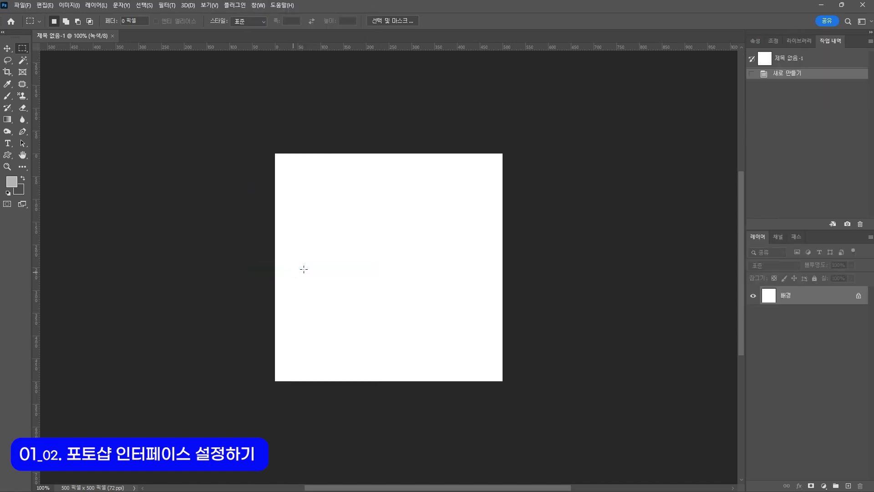
pyautogui.moveTo(832, 41); pyautogui.dragTo(764, 40)
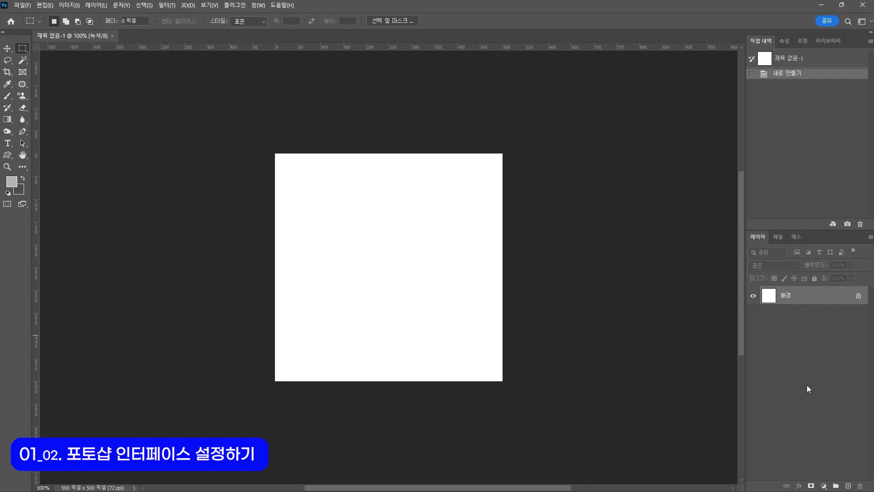
pyautogui.click(256, 5)
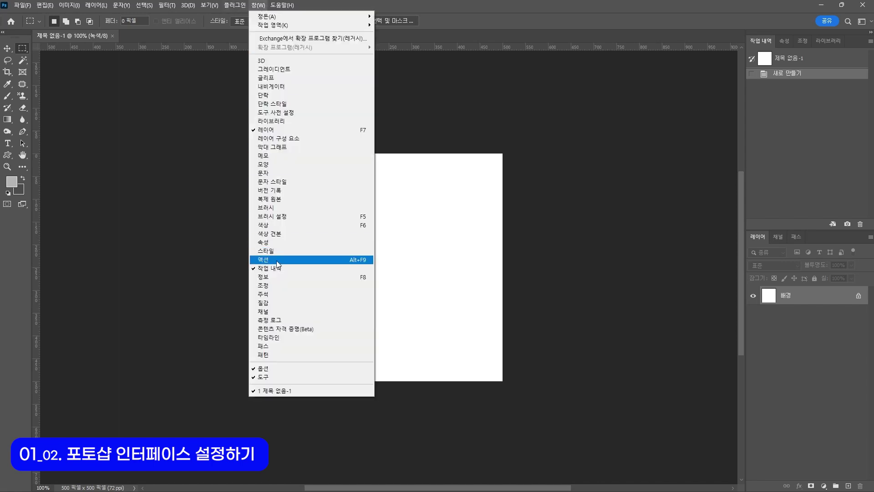
pyautogui.click(302, 69)
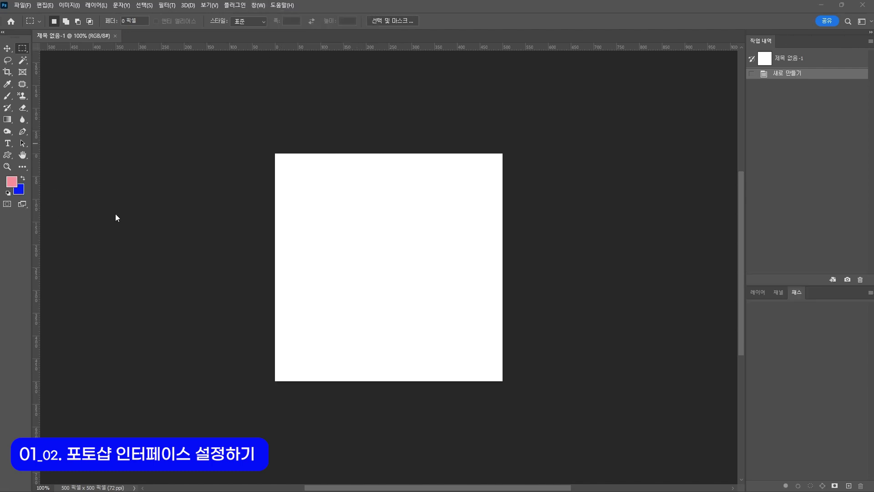
# Cycle quickly through the screen modes until the standard screen mode is back
pyautogui.press('f')
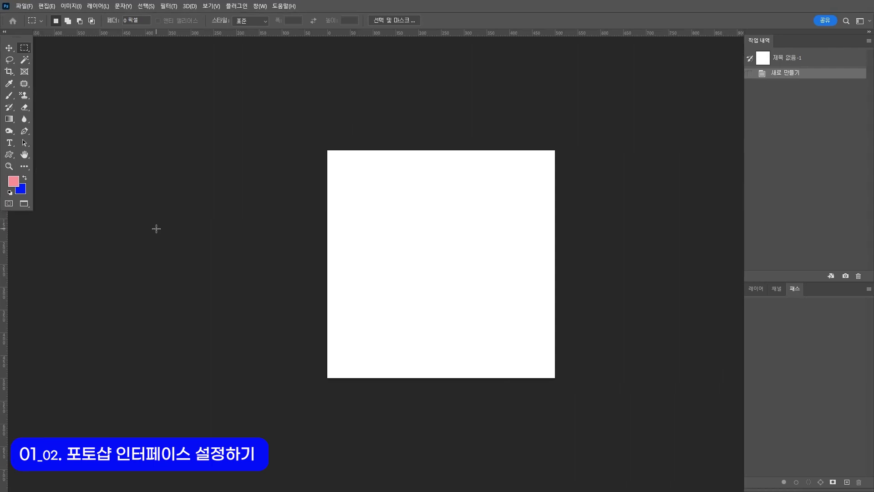
pyautogui.press('f')
pyautogui.press('f')
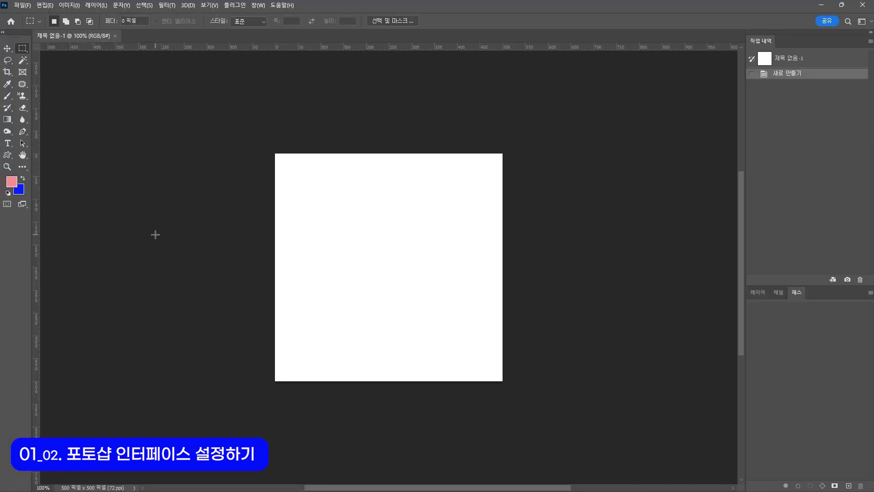
# Preview Full Screen Mode With Menu Bar and Full Screen Mode by choosing each one, and return to the standard mode
pyautogui.rightClick(26, 207)
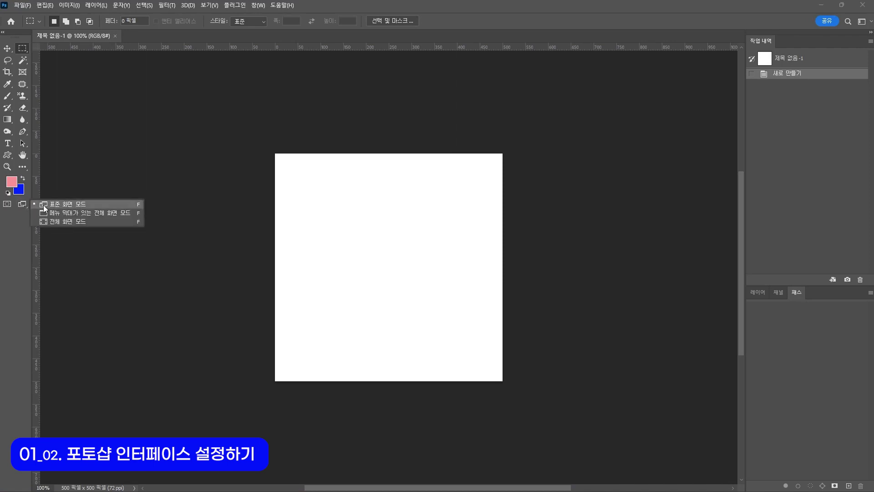
pyautogui.click(67, 212)
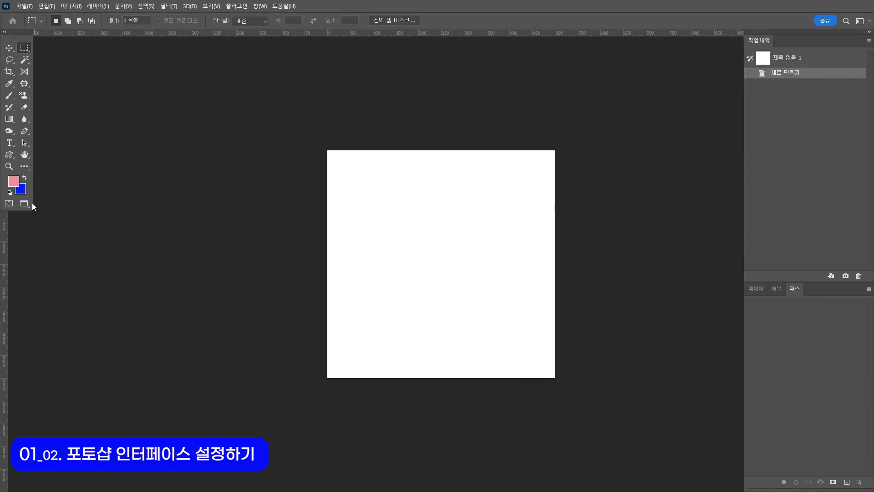
pyautogui.rightClick(24, 204)
pyautogui.click(68, 221)
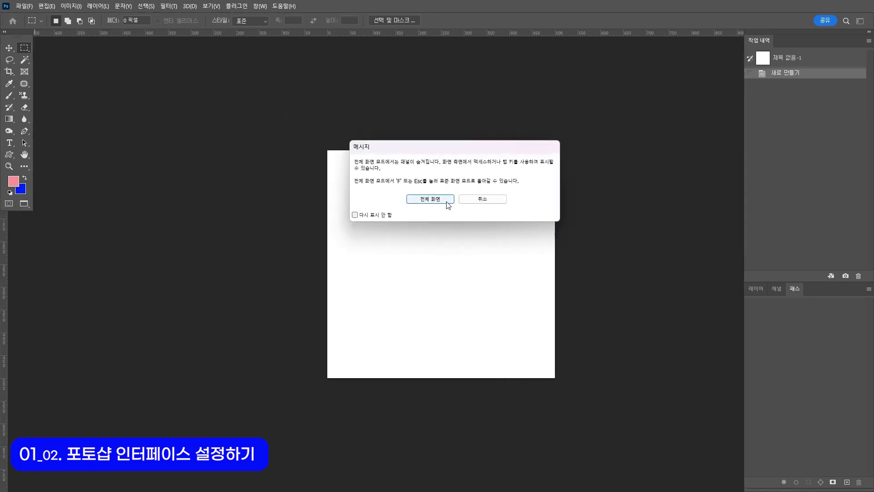
pyautogui.click(444, 202)
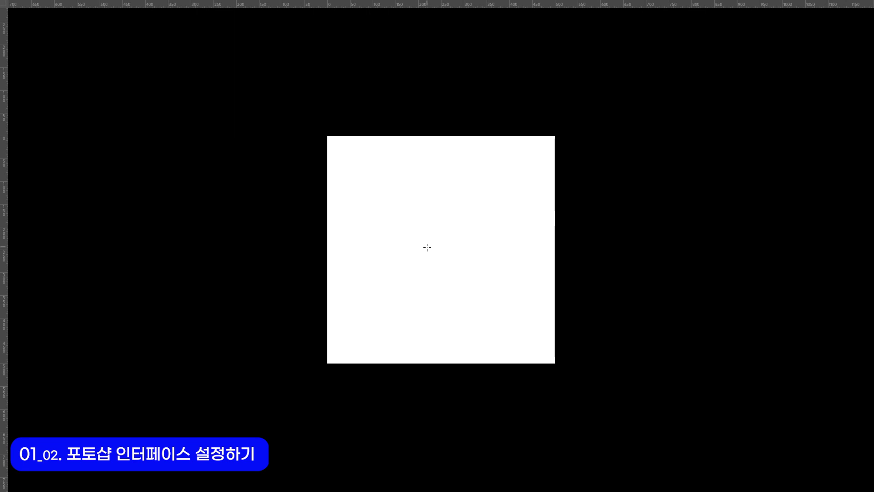
pyautogui.press('Escape')
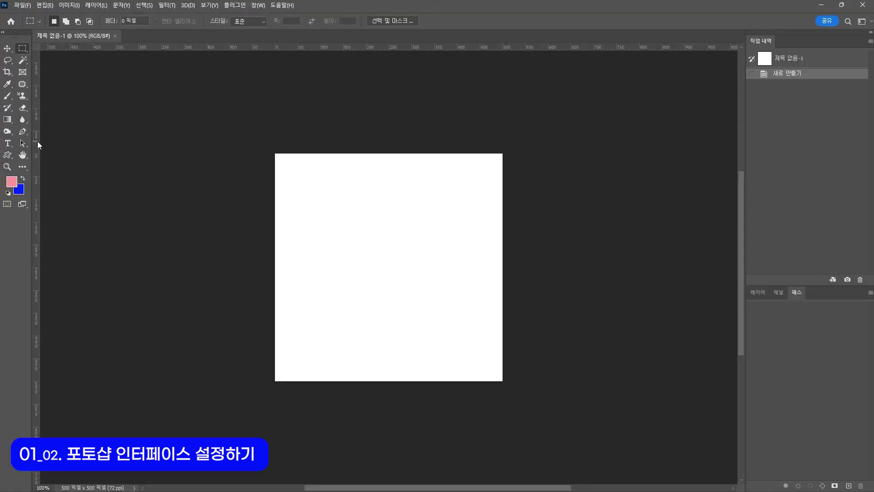
# Switch the document view to Full Screen Mode once more and accept the prompt
pyautogui.click(23, 204)
pyautogui.click(75, 221)
pyautogui.click(429, 200)
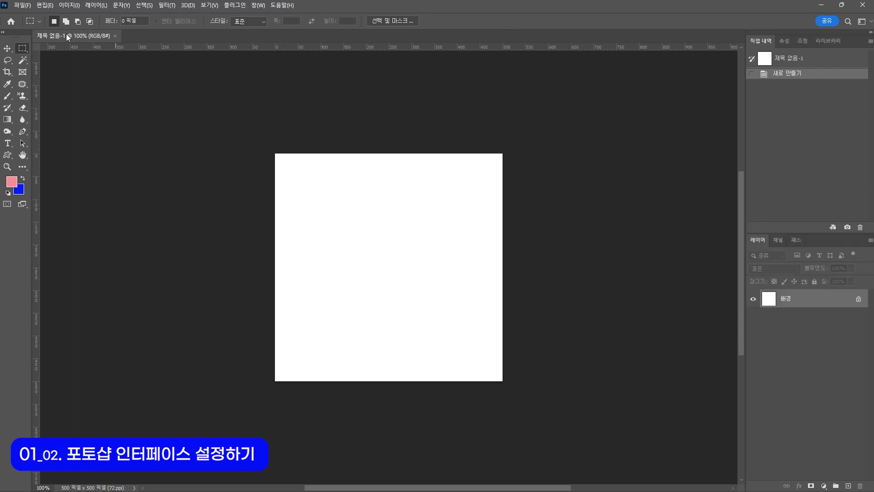
# Try moving the document window and the toolbar from their docked positions
pyautogui.moveTo(68, 37); pyautogui.dragTo(92, 37)
pyautogui.moveTo(12, 38); pyautogui.dragTo(2, 60)
# Move the History panel into the Layers group, and dock it as its own column beside the other panels
pyautogui.moveTo(763, 42); pyautogui.dragTo(769, 237)
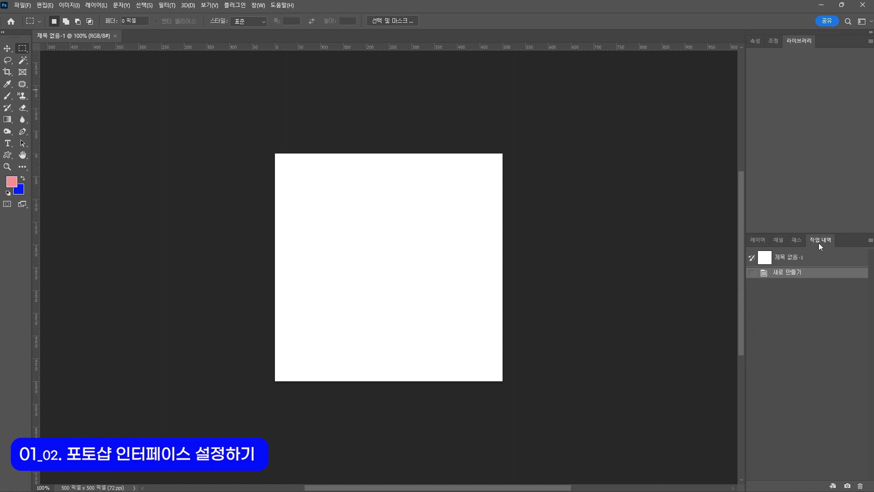
pyautogui.moveTo(823, 242); pyautogui.dragTo(741, 98)
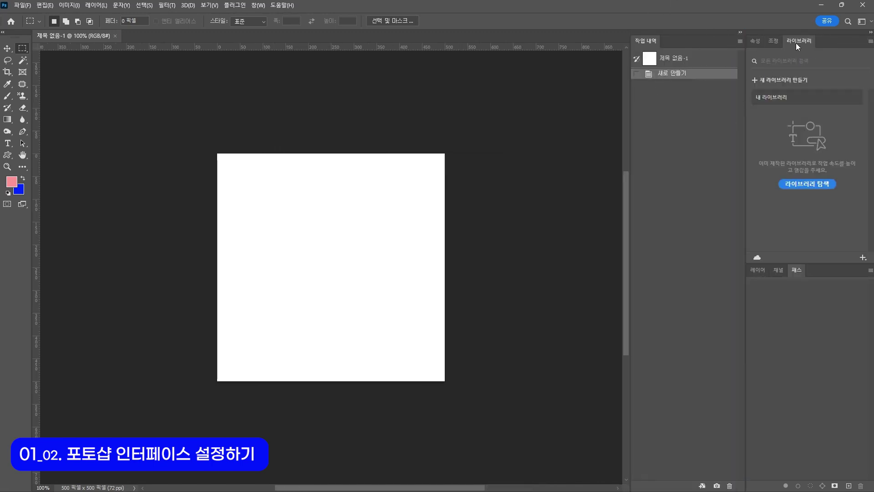
# Close the Libraries panel and the remaining tab group with Properties and Adjustments
pyautogui.click(870, 42)
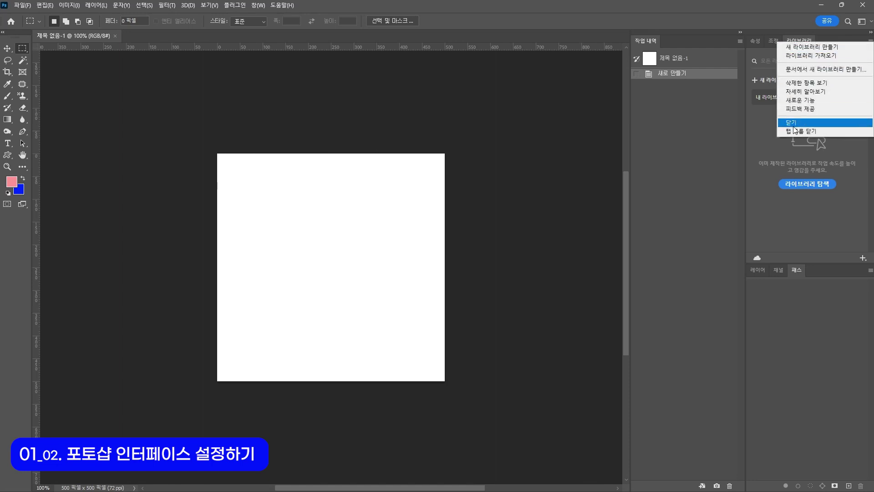
pyautogui.click(802, 41)
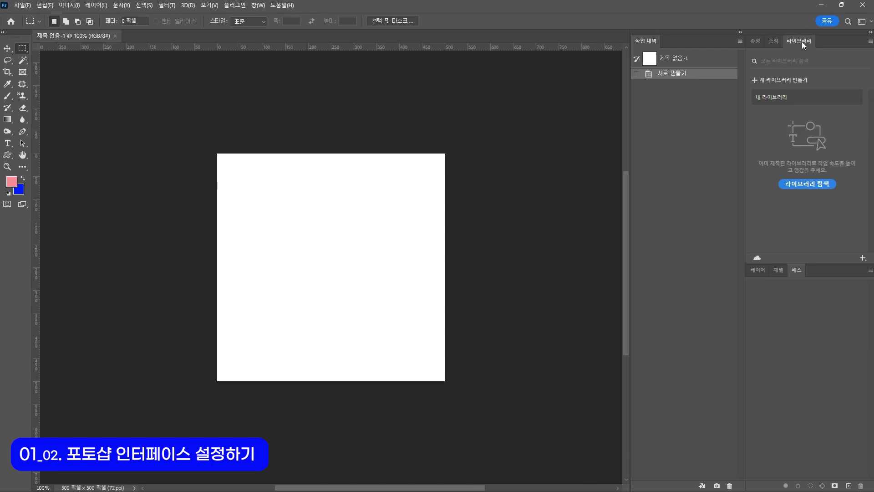
pyautogui.click(870, 41)
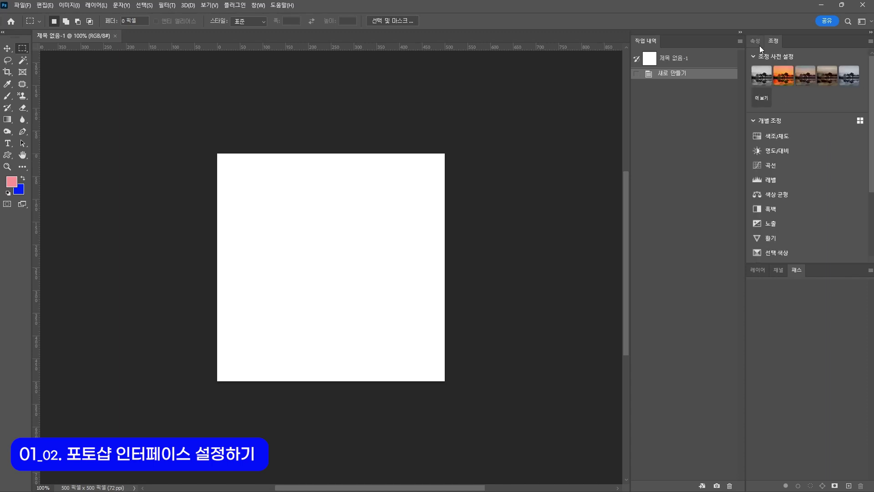
pyautogui.click(870, 41)
pyautogui.click(825, 267)
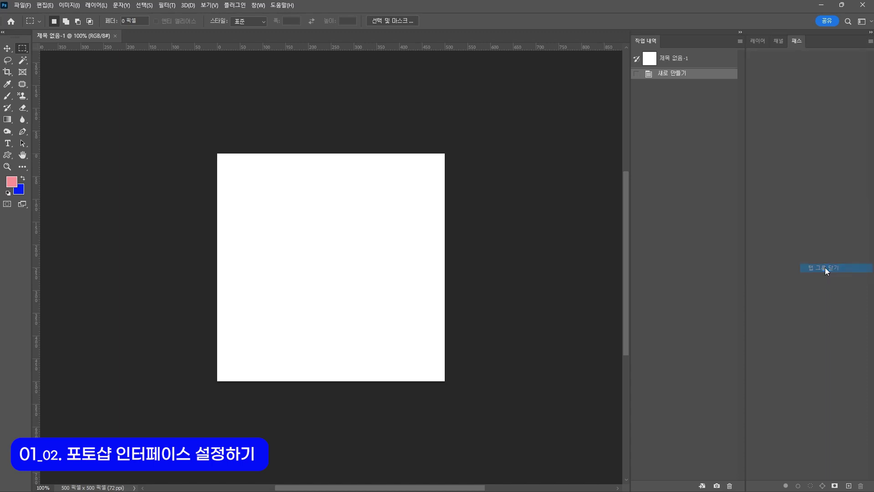
# Dock the History panel above the Layers, Channels and Paths group and enlarge its height to about half the dock
pyautogui.moveTo(653, 42); pyautogui.dragTo(771, 35)
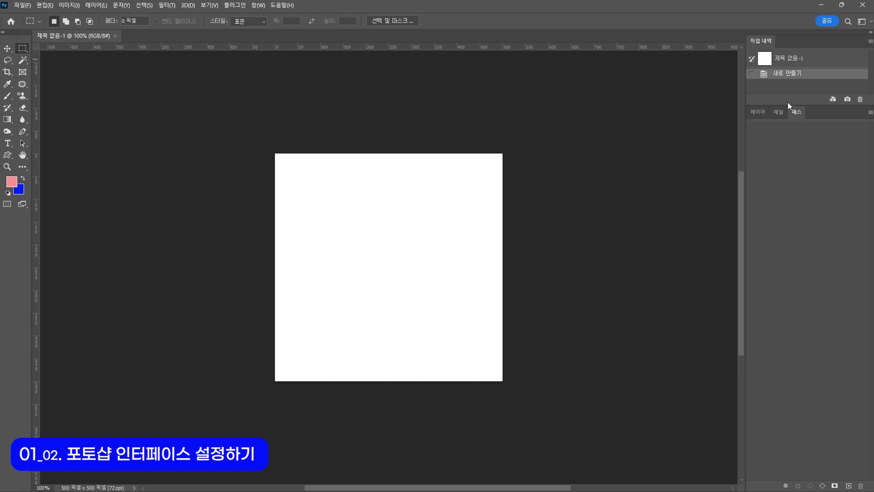
pyautogui.moveTo(787, 104); pyautogui.dragTo(793, 285)
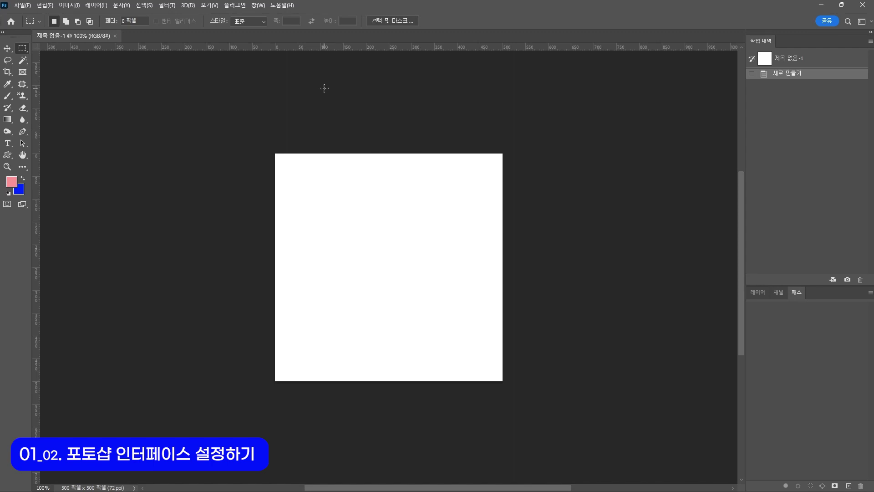
# Save the panel layout as a new workspace named 이미니2, leaving keyboard shortcuts, menus and toolbar out of the capture
pyautogui.click(258, 9)
pyautogui.moveTo(263, 26)
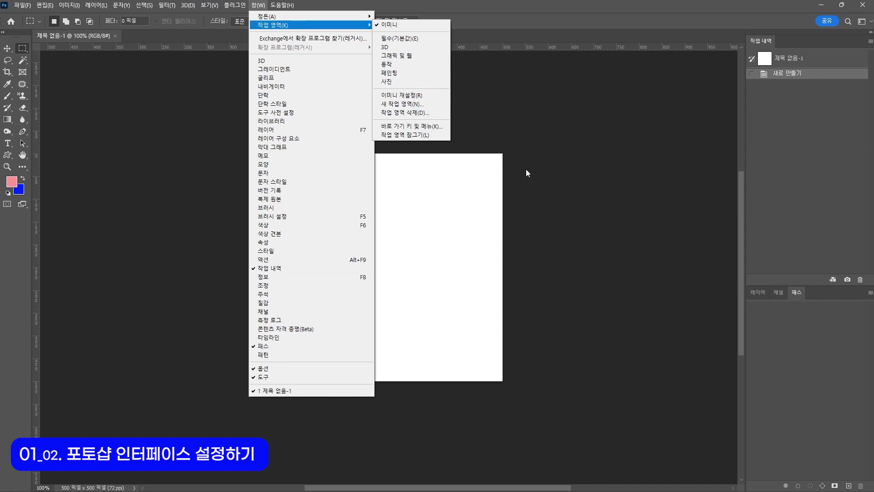
pyautogui.click(429, 104)
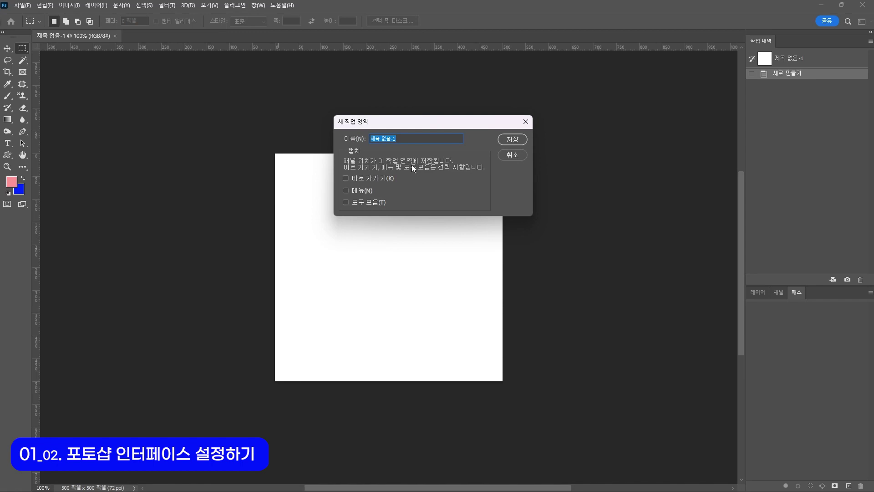
pyautogui.write('이미니2')
pyautogui.click(368, 203)
pyautogui.click(364, 191)
pyautogui.click(367, 178)
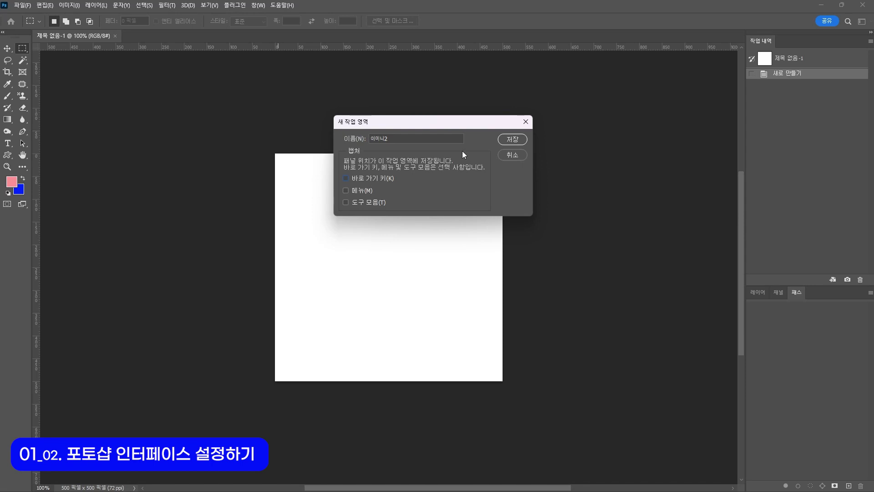
pyautogui.click(507, 140)
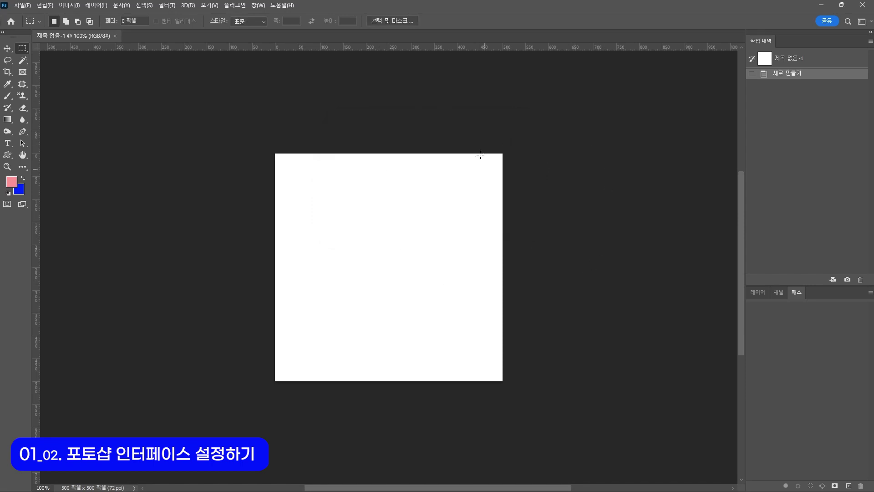
# Undock the History, Channels, Layers and Paths panels into separate floating panels scattered over the canvas area
pyautogui.moveTo(761, 41); pyautogui.dragTo(451, 109)
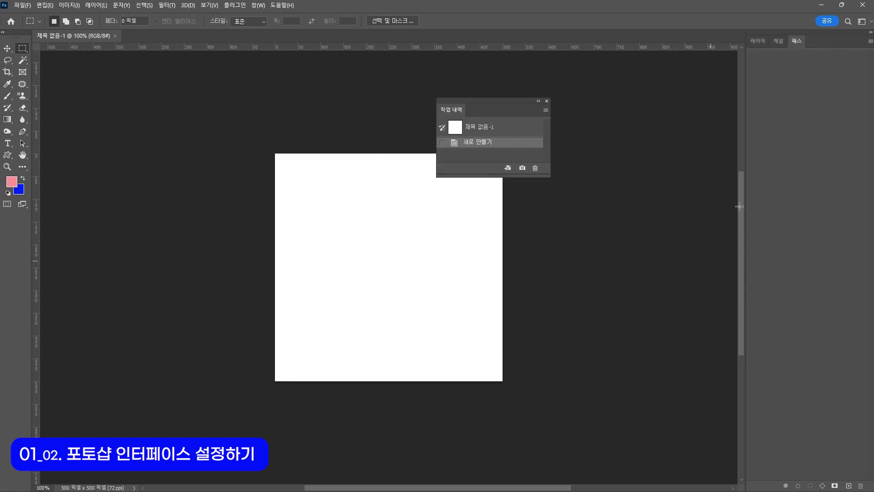
pyautogui.moveTo(775, 42); pyautogui.dragTo(473, 226)
pyautogui.moveTo(752, 41); pyautogui.dragTo(245, 118)
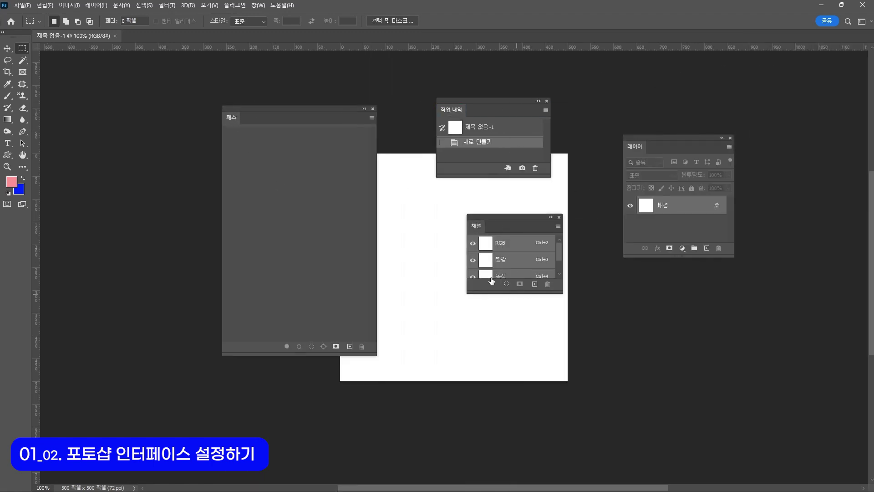
# Reset the 이미니2 workspace so the scattered floating panels return to their saved docked layout
pyautogui.click(259, 7)
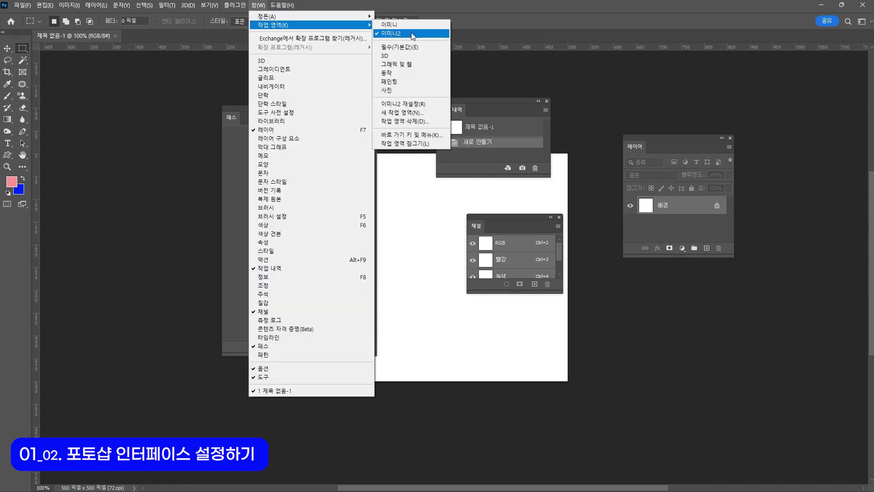
pyautogui.click(414, 104)
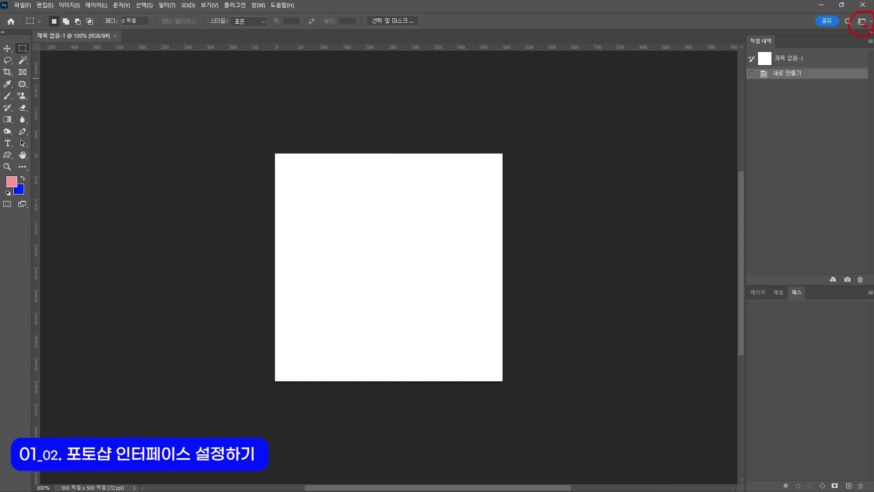
pyautogui.click(862, 22)
pyautogui.click(842, 99)
# Delete the saved 이미니 workspace and confirm the deletion
pyautogui.click(255, 5)
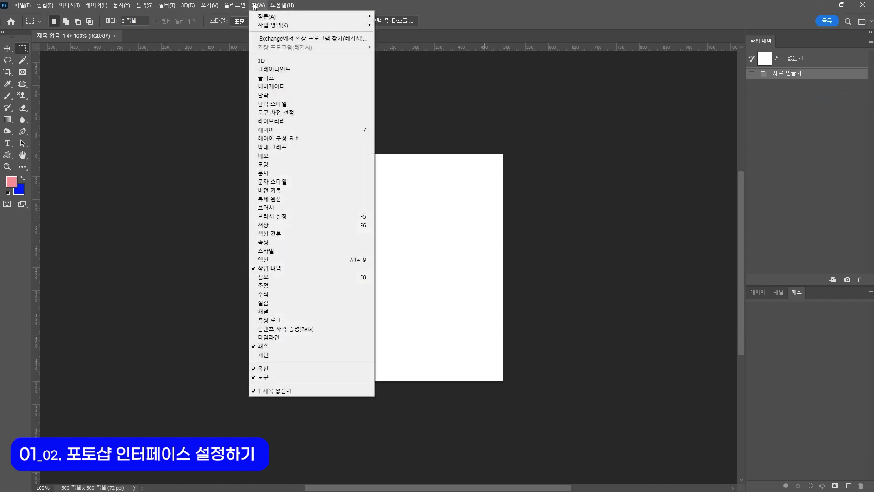
pyautogui.moveTo(340, 26)
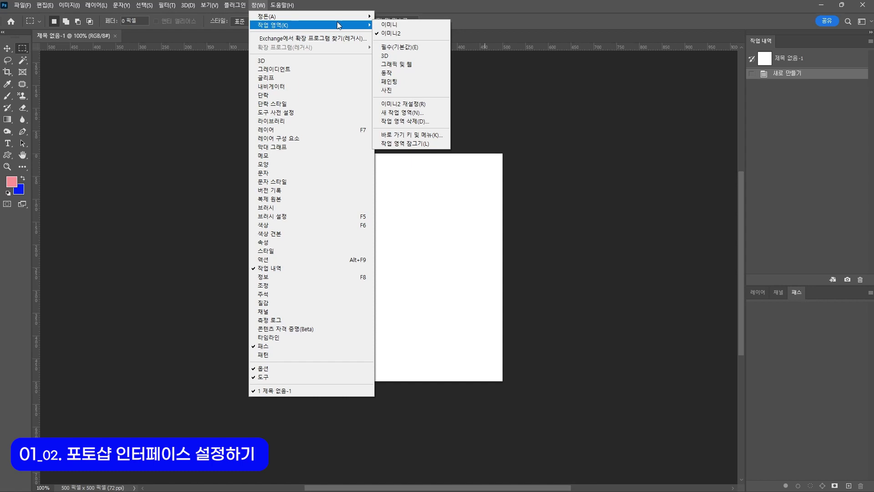
pyautogui.click(411, 122)
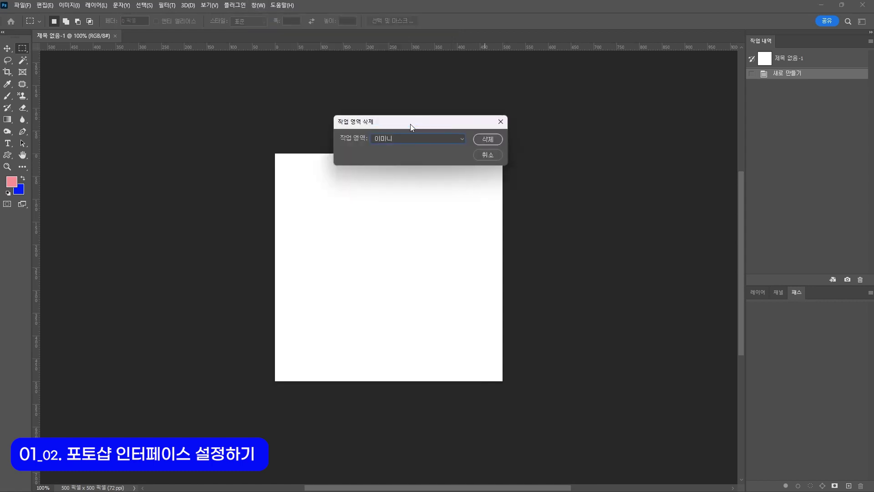
pyautogui.click(410, 138)
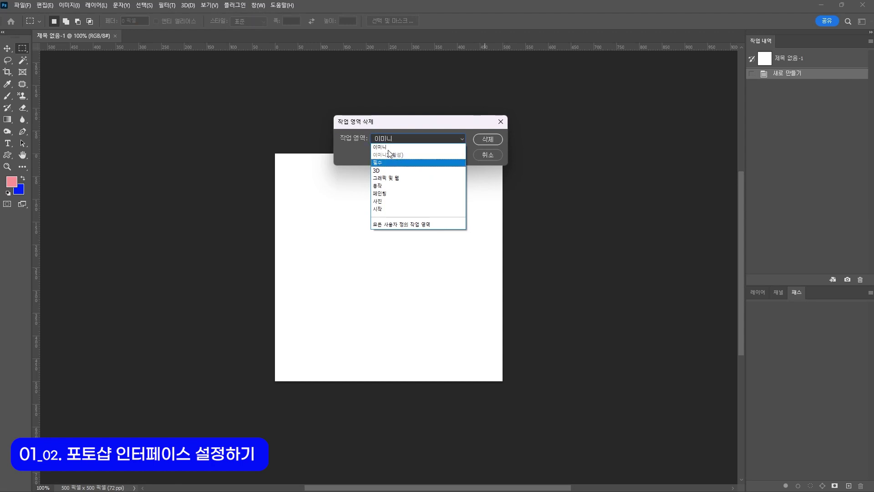
pyautogui.click(390, 146)
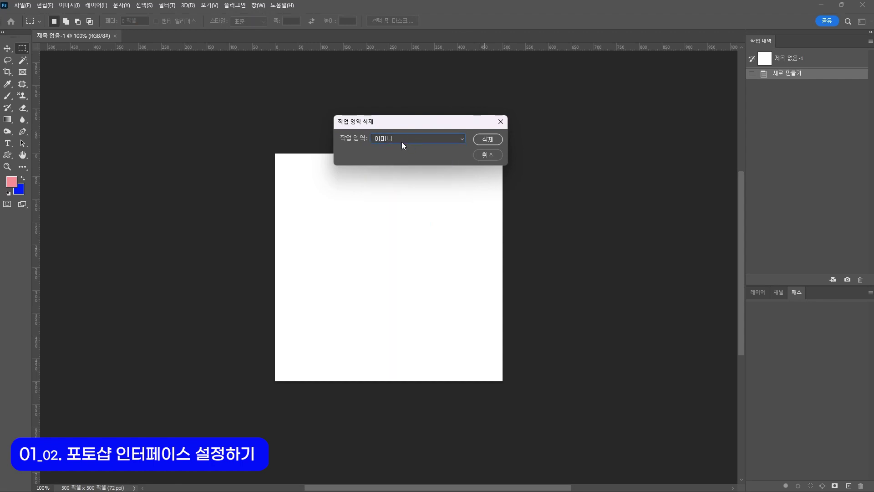
pyautogui.click(488, 139)
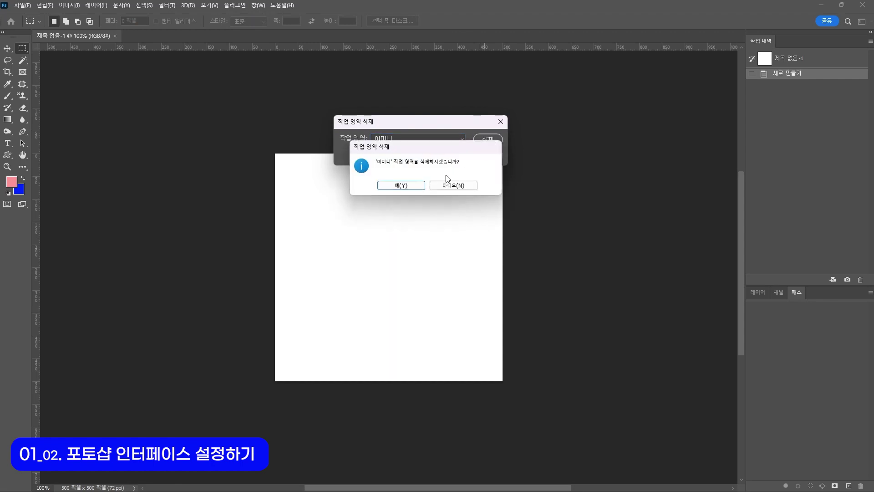
pyautogui.click(411, 186)
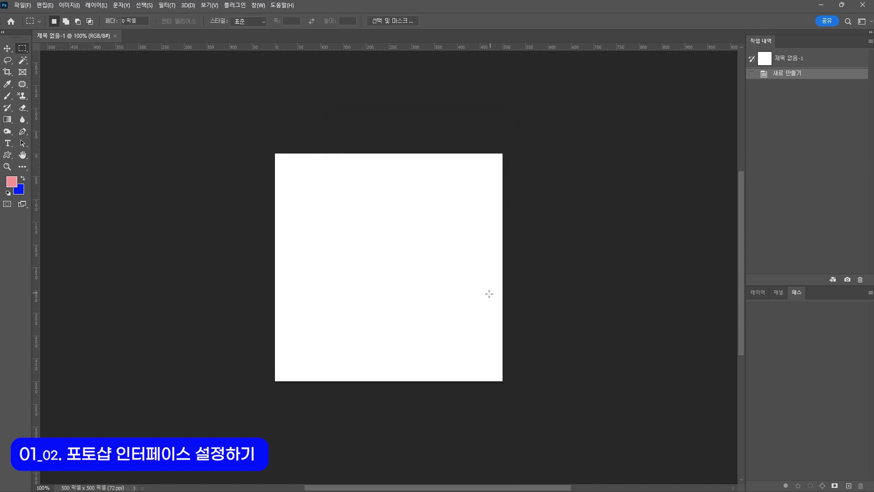
# Switch to the Essentials (필수) workspace and reset it to its default panel layout
pyautogui.click(258, 5)
pyautogui.moveTo(274, 28)
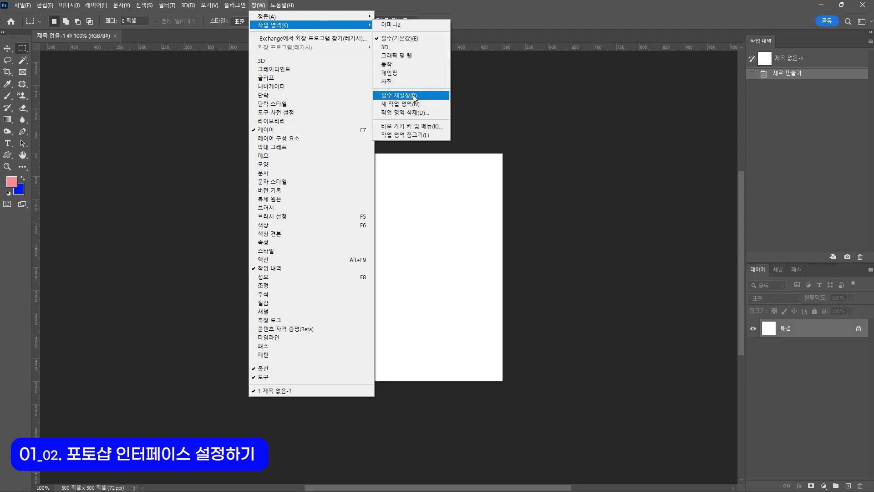
pyautogui.click(414, 95)
# Try the 3D workspace layout and dismiss the notice about 3D features
pyautogui.click(258, 5)
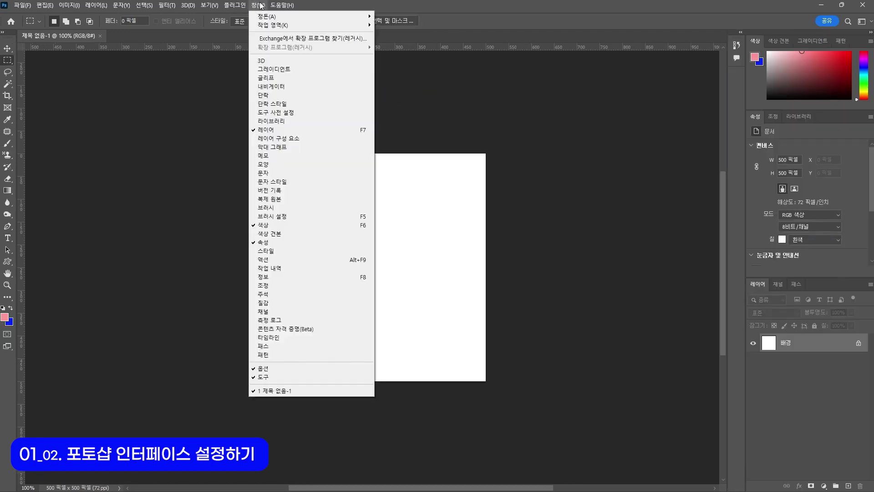
pyautogui.moveTo(271, 25)
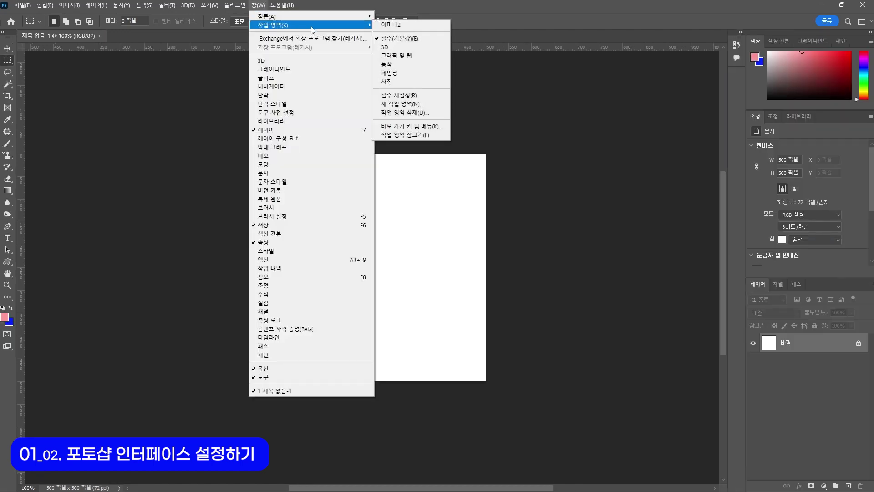
pyautogui.click(396, 51)
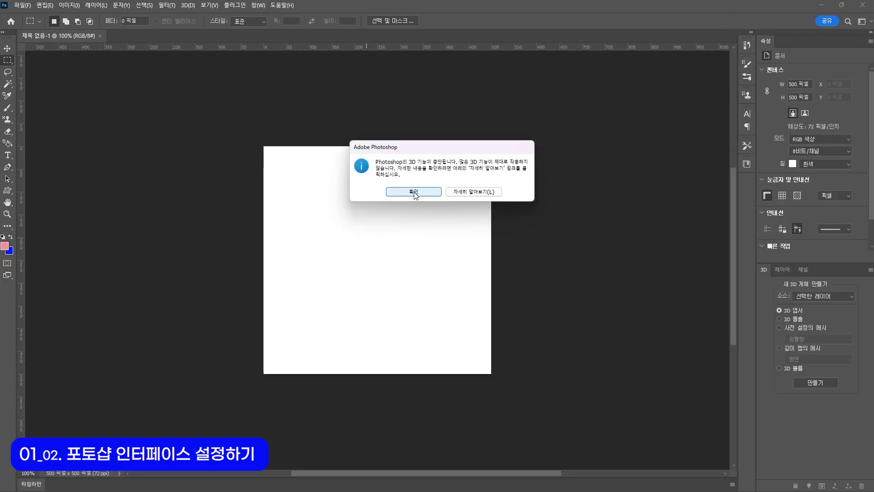
pyautogui.click(414, 192)
# Try the Graphic and Web (그래픽 및 웹) workspace layout
pyautogui.click(258, 5)
pyautogui.moveTo(245, 9)
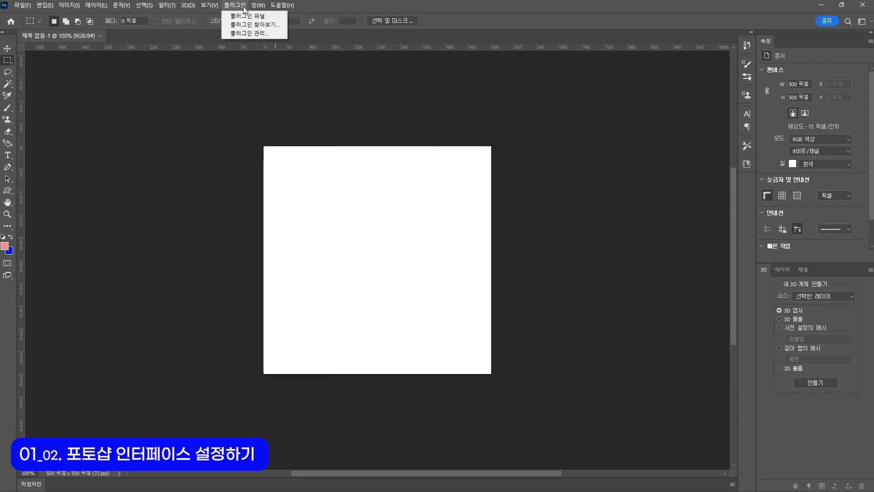
pyautogui.moveTo(271, 25)
pyautogui.click(438, 58)
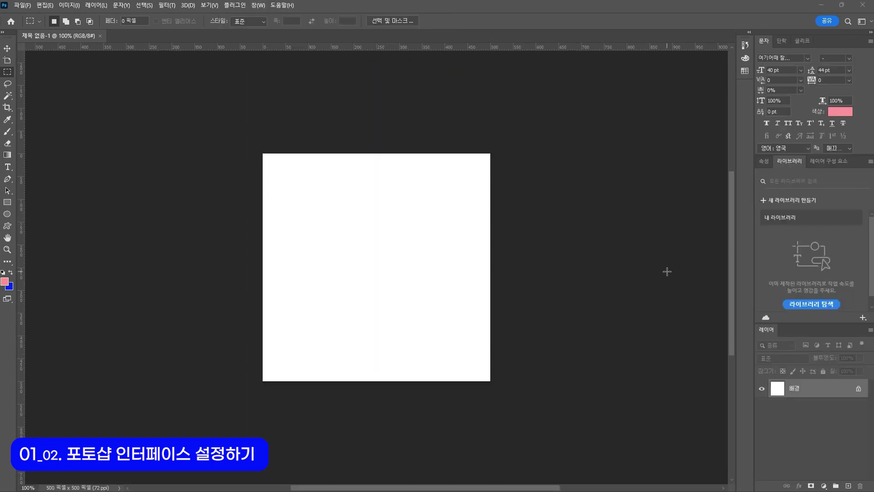
# Return to the default Essentials (필수) workspace
pyautogui.click(258, 5)
pyautogui.moveTo(266, 25)
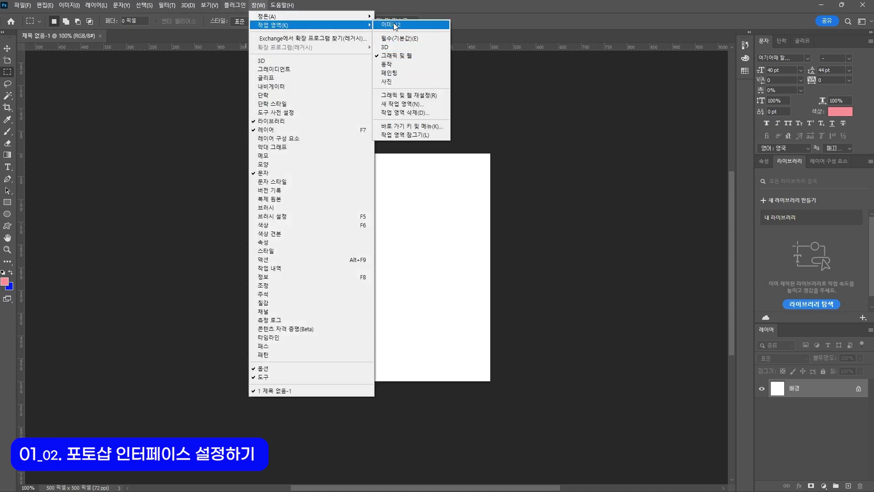
pyautogui.click(399, 40)
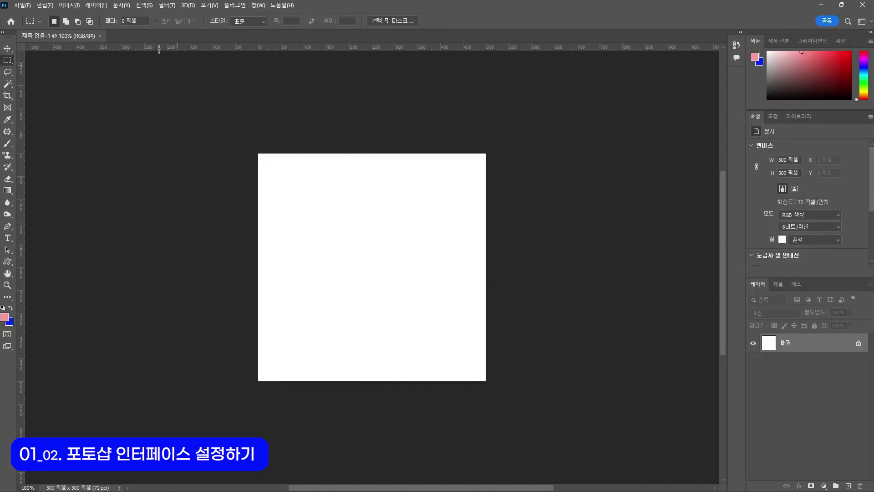
# Toggle the toolbar between one and two columns, leaving it in two columns
pyautogui.click(3, 34)
pyautogui.click(3, 34)
pyautogui.click(4, 34)
pyautogui.click(4, 34)
pyautogui.click(4, 35)
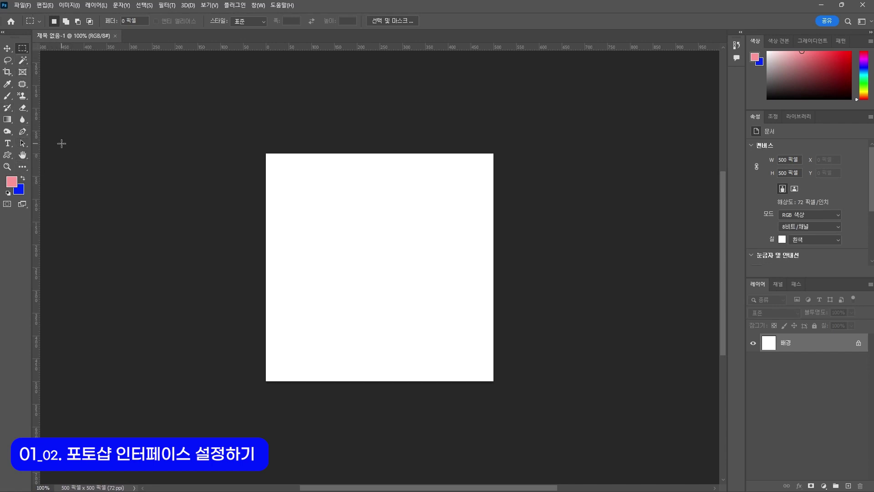
# Open the toolbar customization and move the Move, Artboard, Rectangular Marquee and Elliptical Marquee tools to the extra tools list
pyautogui.click(23, 168)
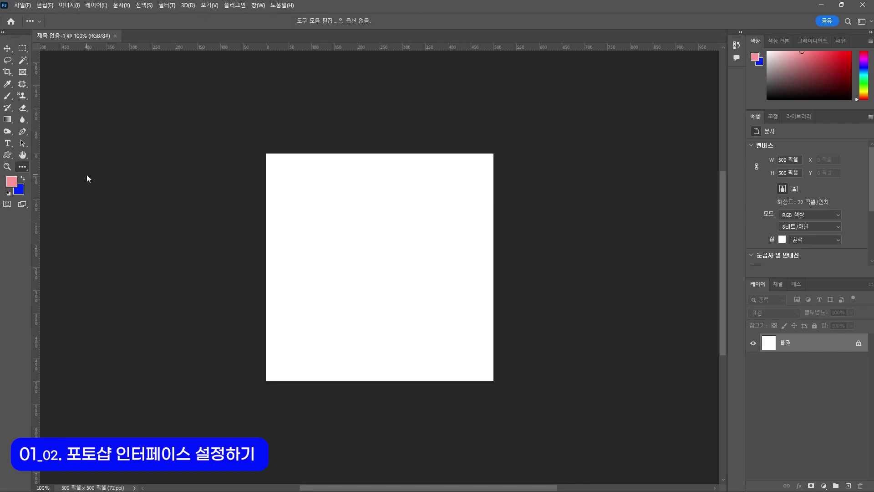
pyautogui.click(23, 168)
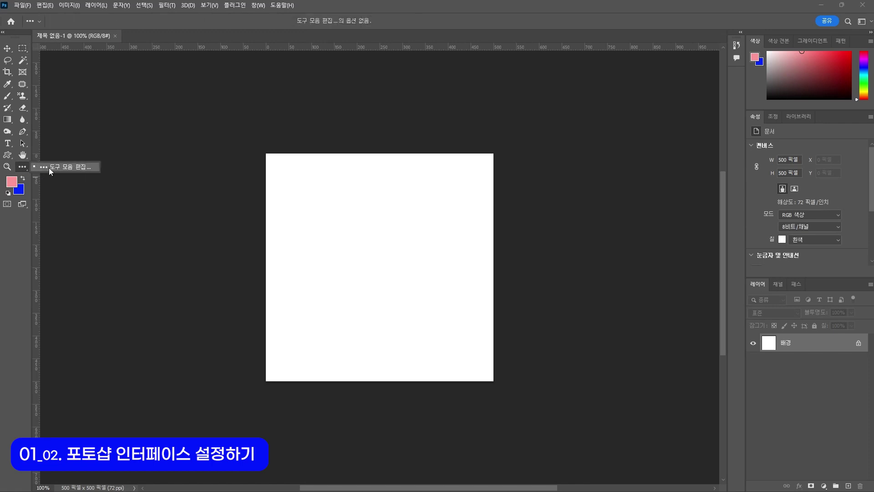
pyautogui.click(50, 169)
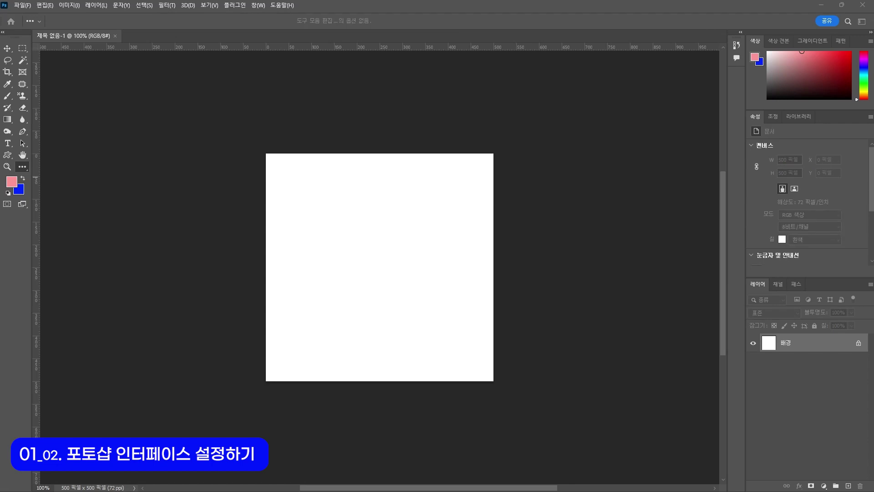
pyautogui.moveTo(334, 75); pyautogui.dragTo(315, 95)
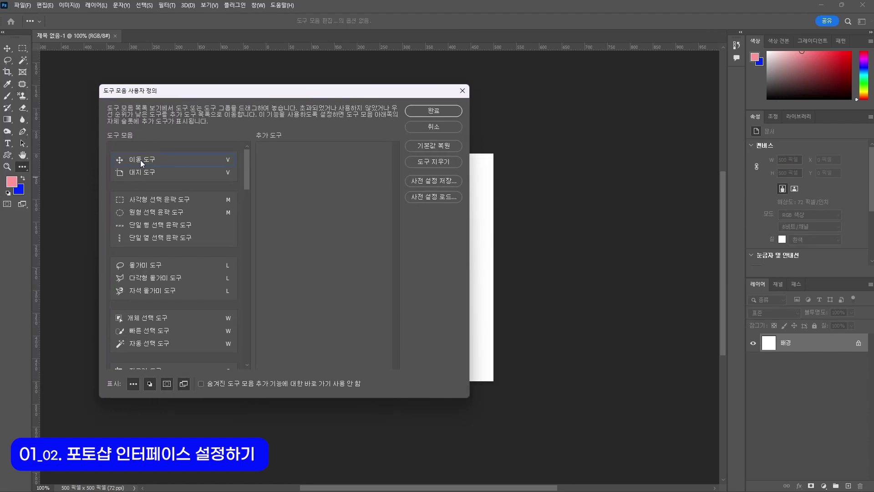
pyautogui.moveTo(141, 160); pyautogui.dragTo(293, 169)
pyautogui.moveTo(150, 161); pyautogui.dragTo(296, 210)
pyautogui.moveTo(189, 173); pyautogui.dragTo(321, 244)
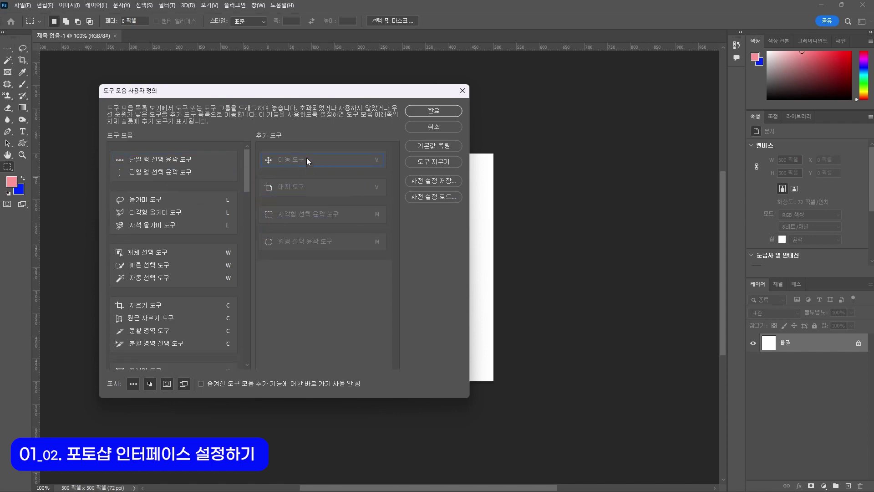
# Move the four extra tools back into the toolbar list and group the Artboard tool with the Move tool
pyautogui.moveTo(276, 160); pyautogui.dragTo(188, 151)
pyautogui.moveTo(307, 164); pyautogui.dragTo(200, 182)
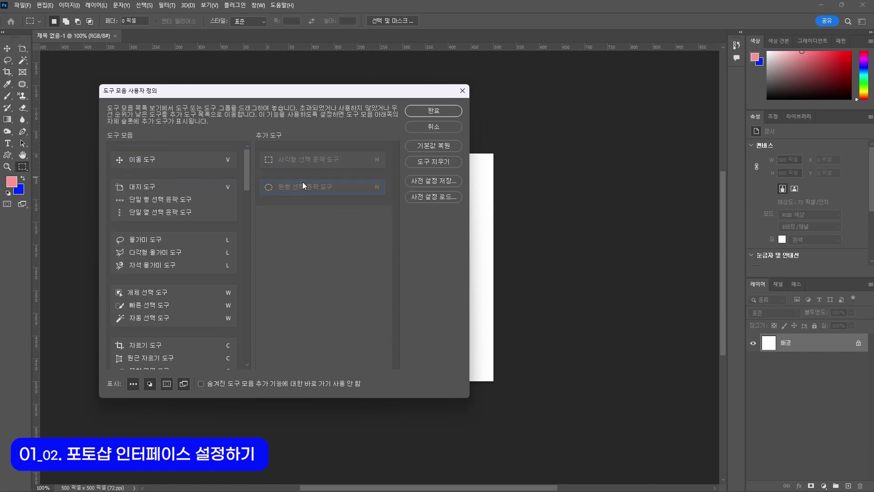
pyautogui.moveTo(302, 181); pyautogui.dragTo(172, 195)
pyautogui.moveTo(302, 158); pyautogui.dragTo(177, 190)
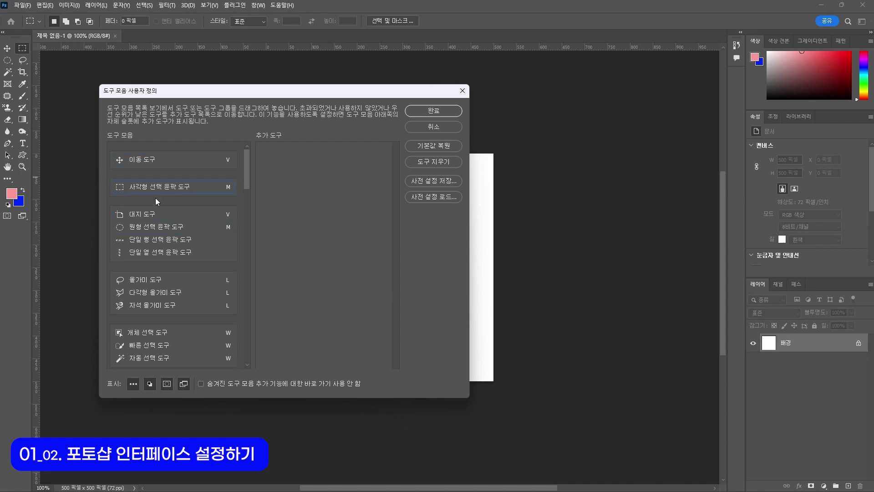
pyautogui.moveTo(149, 212); pyautogui.dragTo(158, 183)
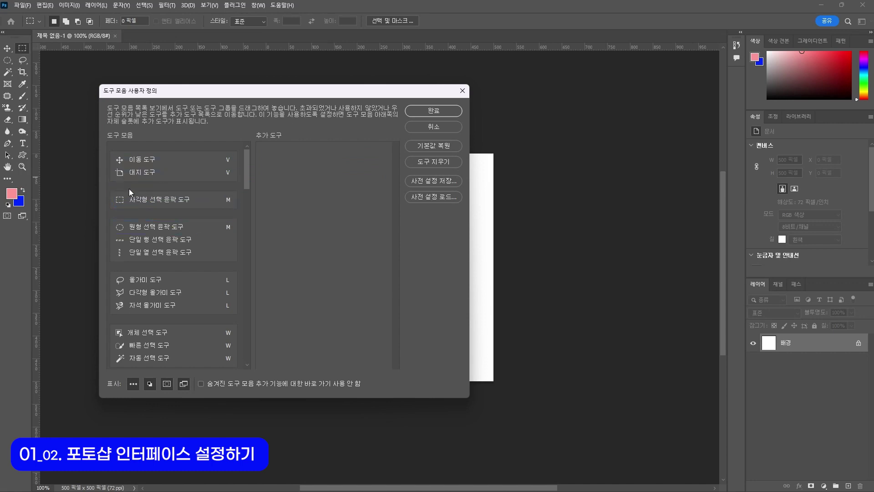
# Restore the toolbar's default arrangement and cancel out of the customization
pyautogui.click(440, 146)
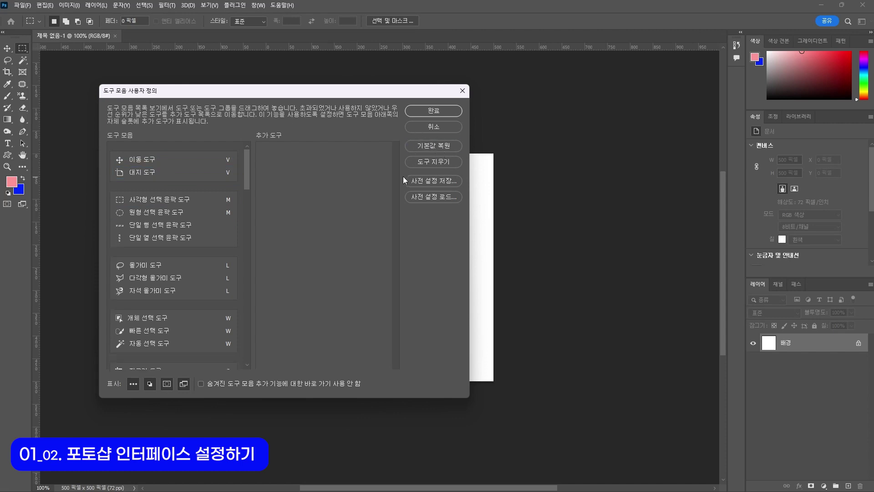
pyautogui.click(439, 128)
# Reopen the toolbar customization to examine the extra tools list, and finish with Done
pyautogui.click(22, 167)
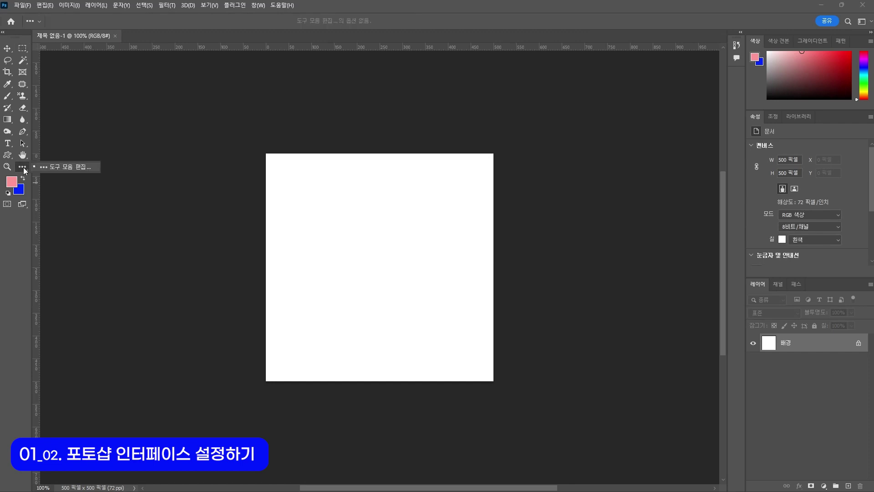
pyautogui.click(67, 168)
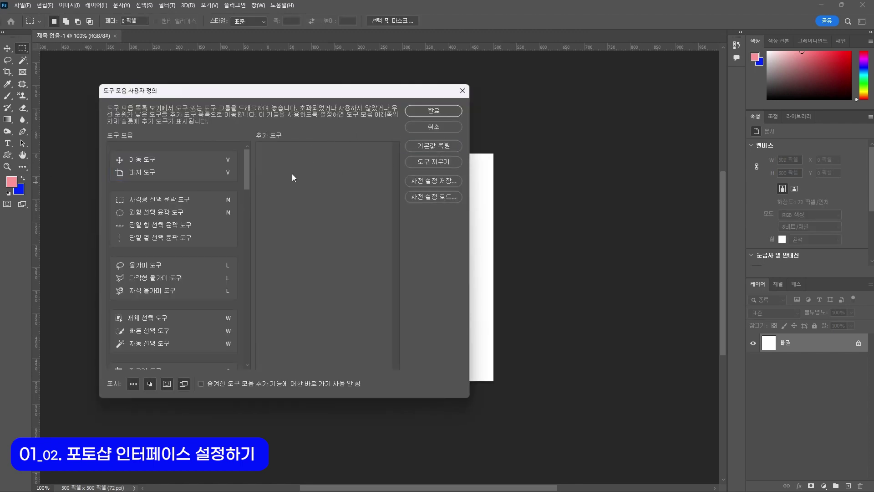
pyautogui.moveTo(358, 216)
pyautogui.mouseDown()
pyautogui.moveTo(366, 208)
pyautogui.moveTo(240, 197)
pyautogui.moveTo(251, 215)
pyautogui.mouseUp()
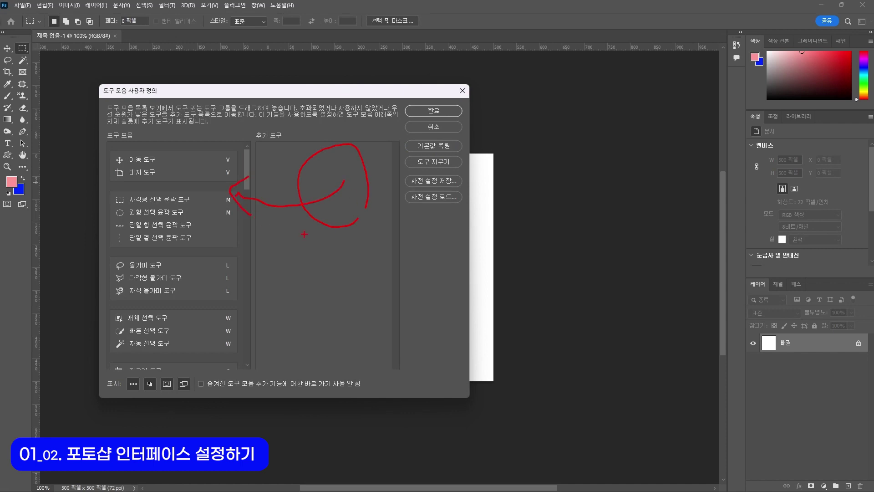
pyautogui.click(430, 112)
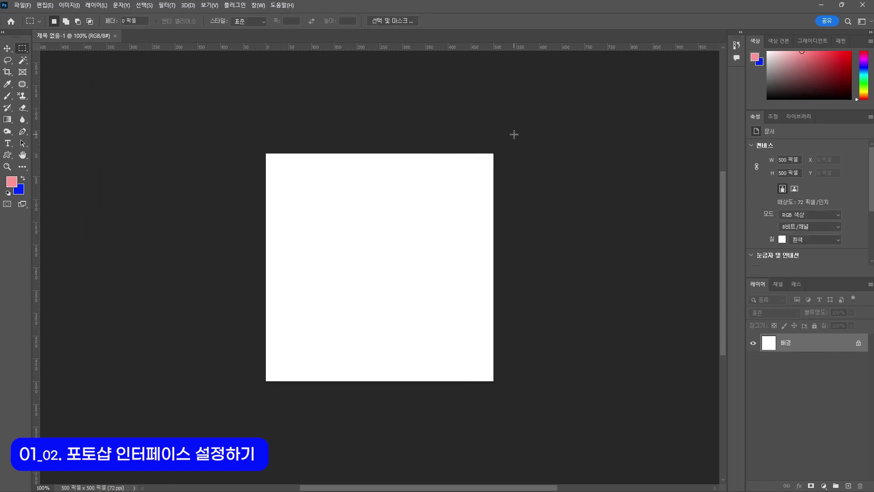